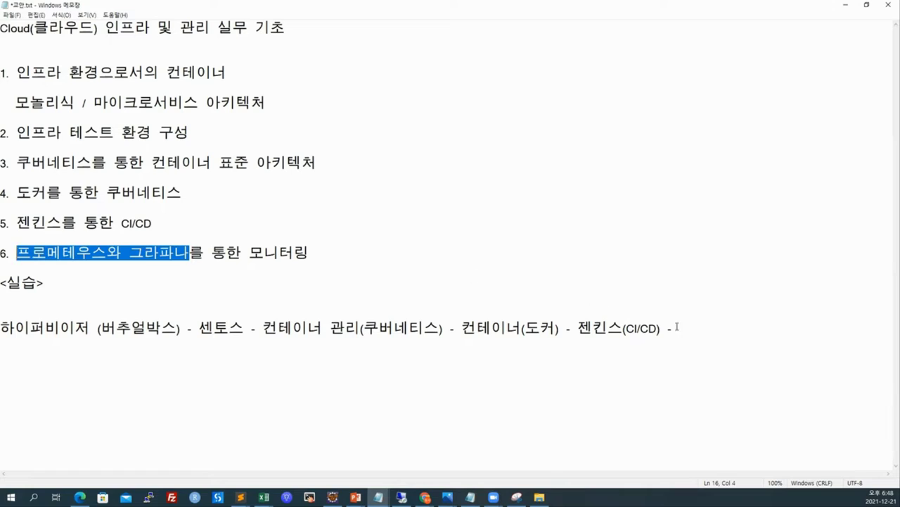
Step: Append "모니터링(프로메테우스와 그라파나" to the end of the practice line that starts with 하이퍼비이저
left_click(691, 331)
type("ahsl")
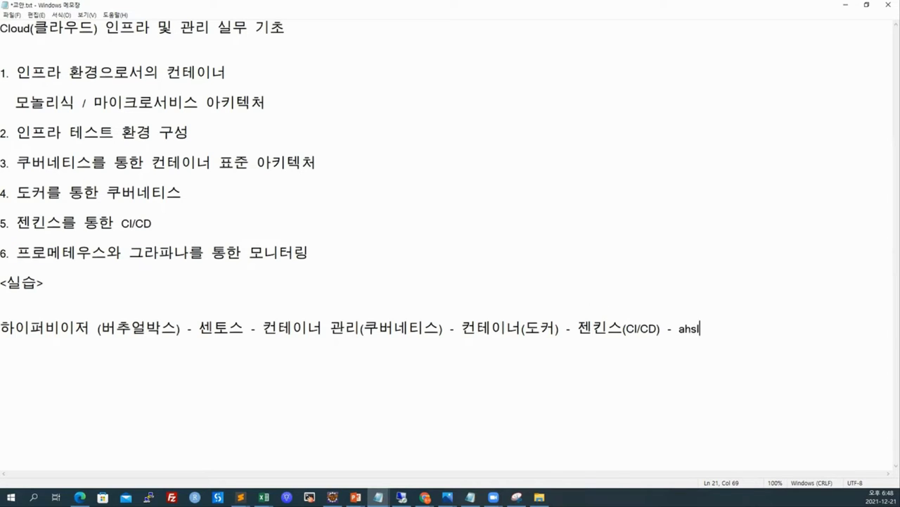
key("BackSpace")
key("BackSpace")
key("BackSpace")
type("모니터링(")
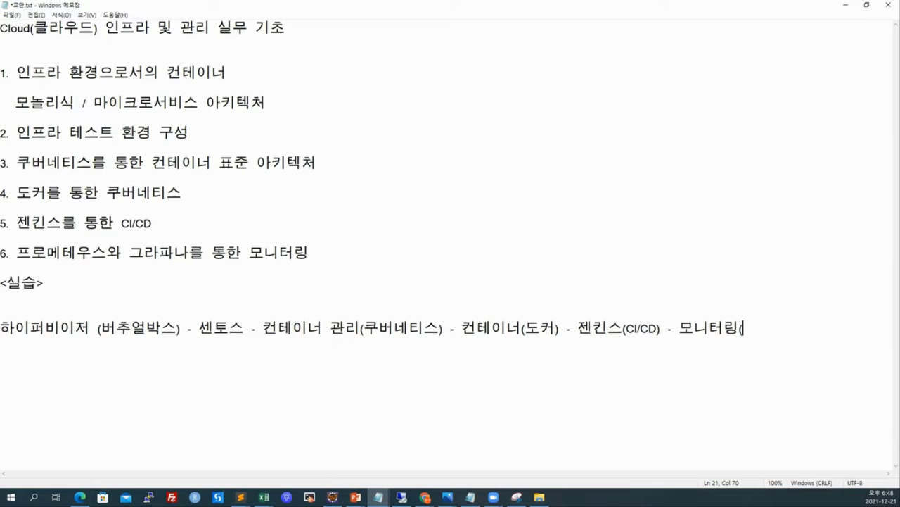
type("프로메테우스와 그라파나")
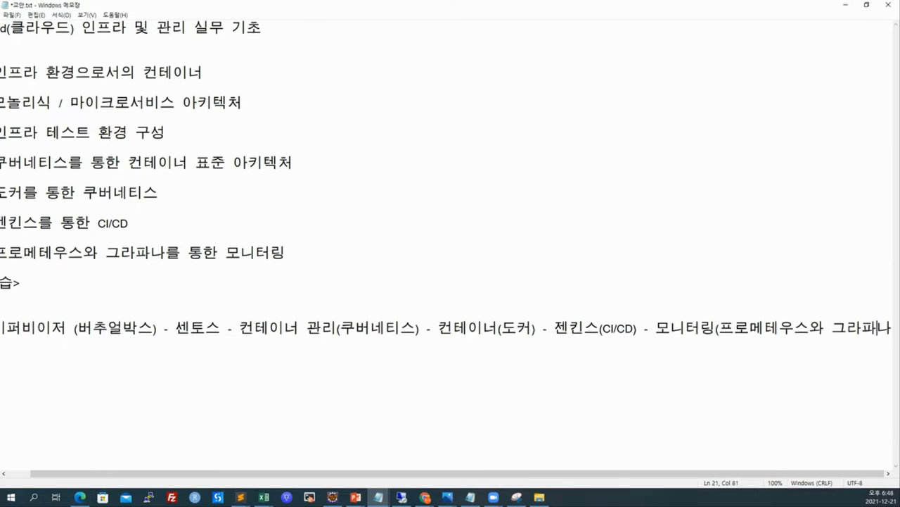
Step: Replace the "와" after 프로메테우스 in the practice line with "+" before 그라파나
key("Left")
key("Left")
key("Left")
key("Left")
key("Left")
key("Delete")
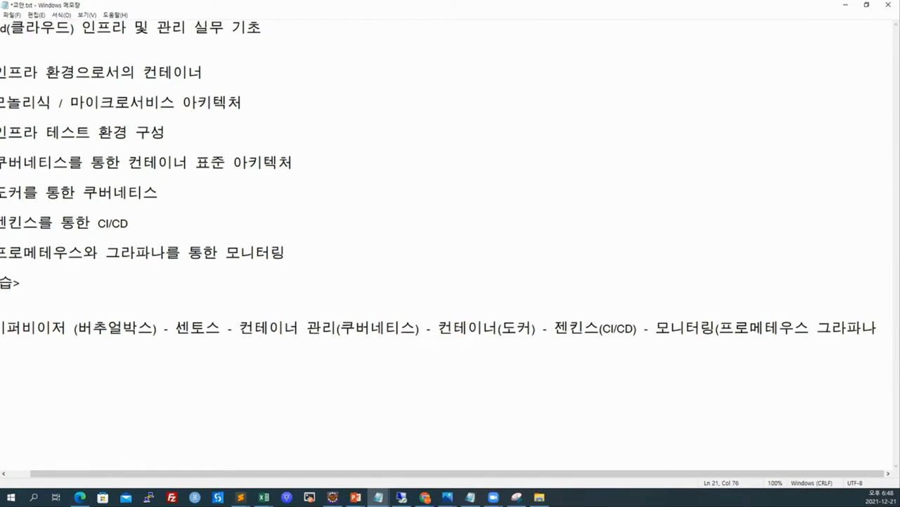
type("+")
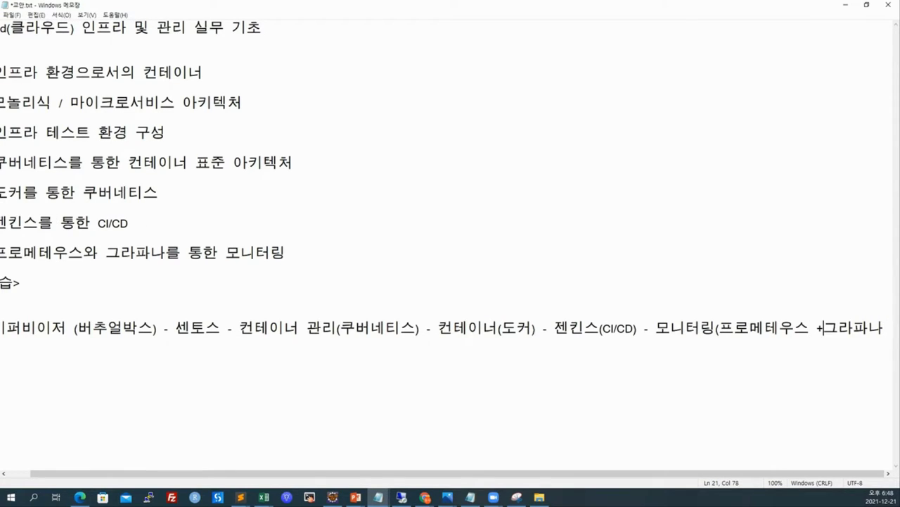
Step: Add the closing parenthesis at the end of the practice line and save the text file
key("ctrl+minus")
key("ctrl+minus")
key("End")
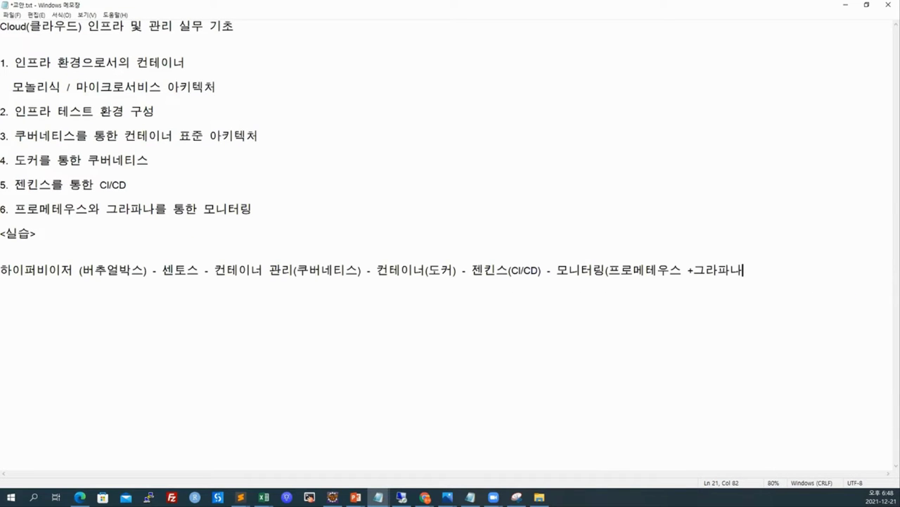
type(")")
key("ctrl+s")
Step: Switch to the remote desktop, close VirtualBox Manager, and open the Control Panel's program removal list (프로그램 제거)
key("alt+Tab")
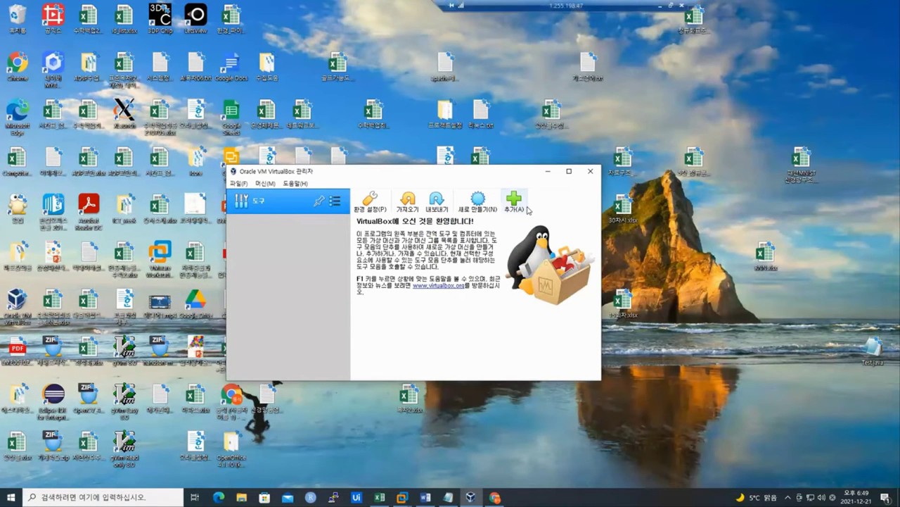
left_click(588, 174)
left_click(162, 497)
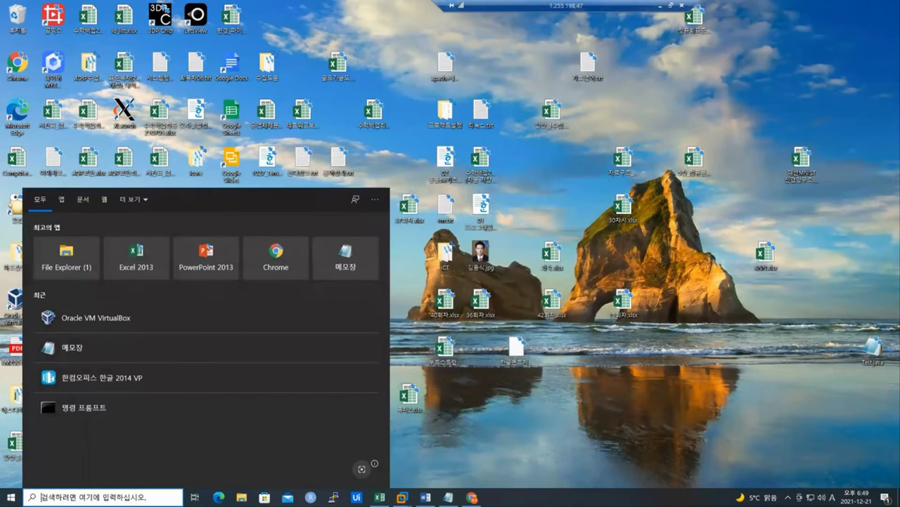
type("제어판")
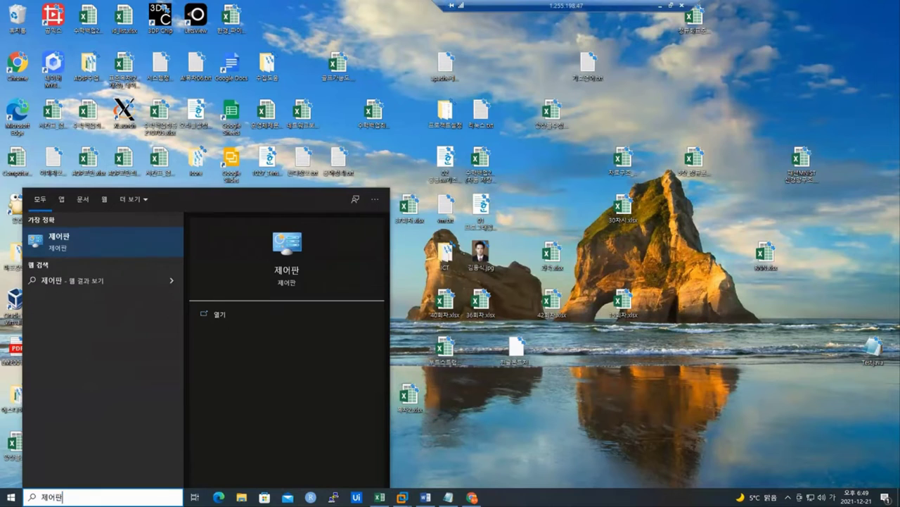
key("Return")
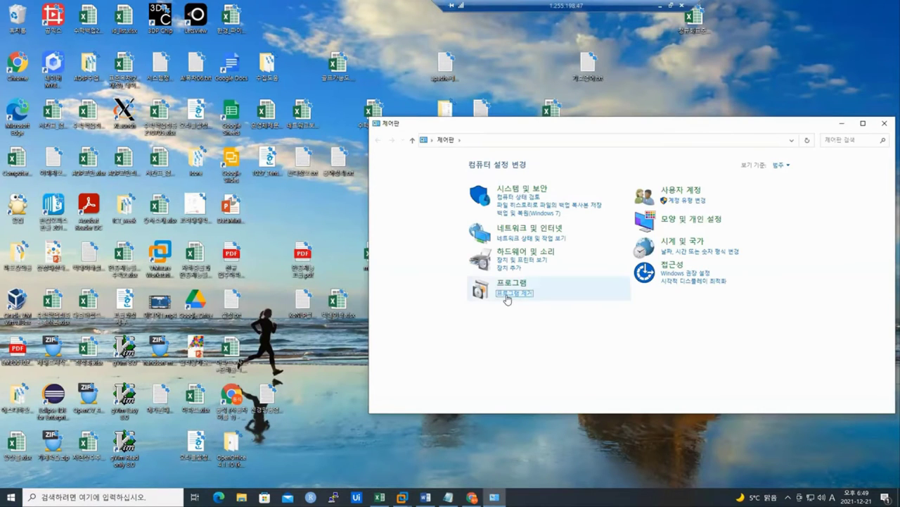
left_click(506, 294)
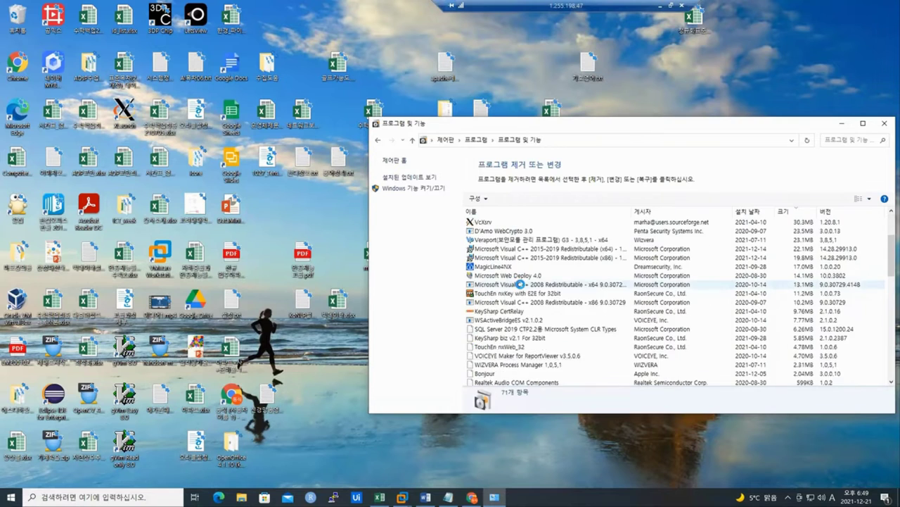
Step: Look through the list of installed programs for the Oracle VM VirtualBox entry
scroll(520, 284, "down", 6)
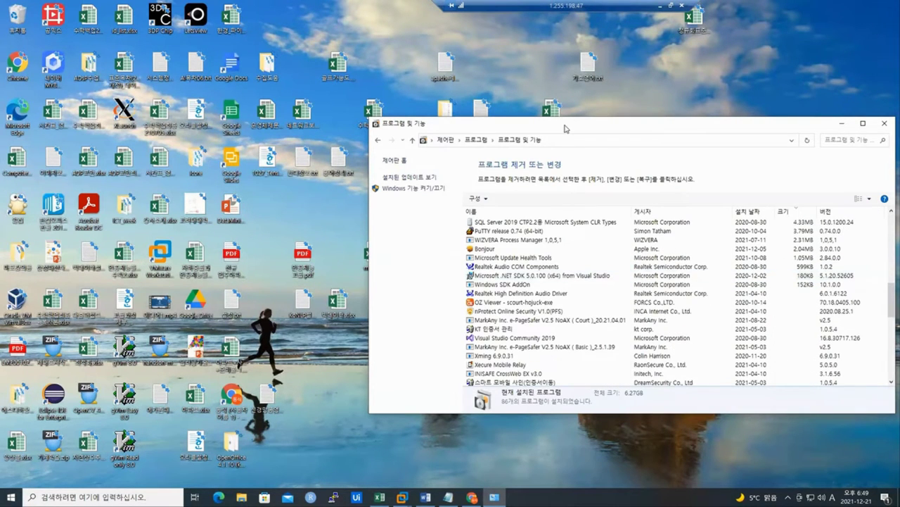
left_click_drag(564, 128, 438, 129)
scroll(398, 336, "down", 1)
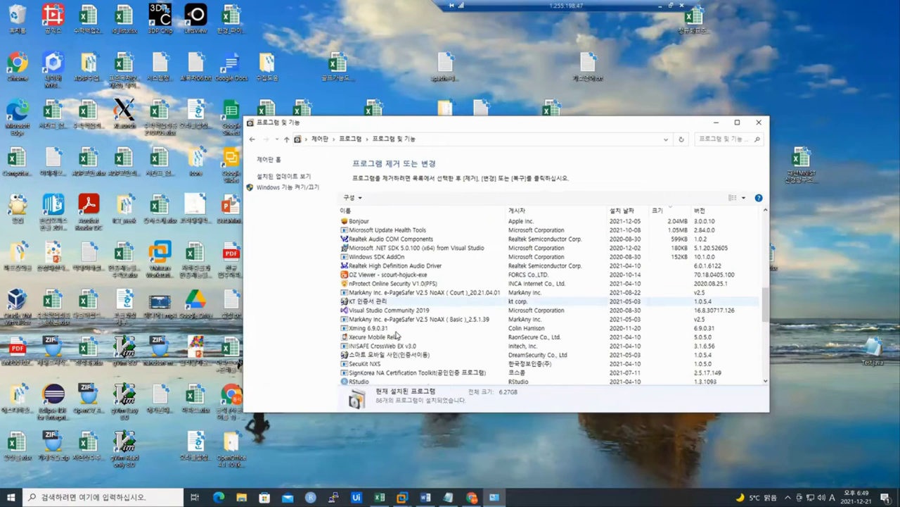
scroll(397, 335, "down", 7)
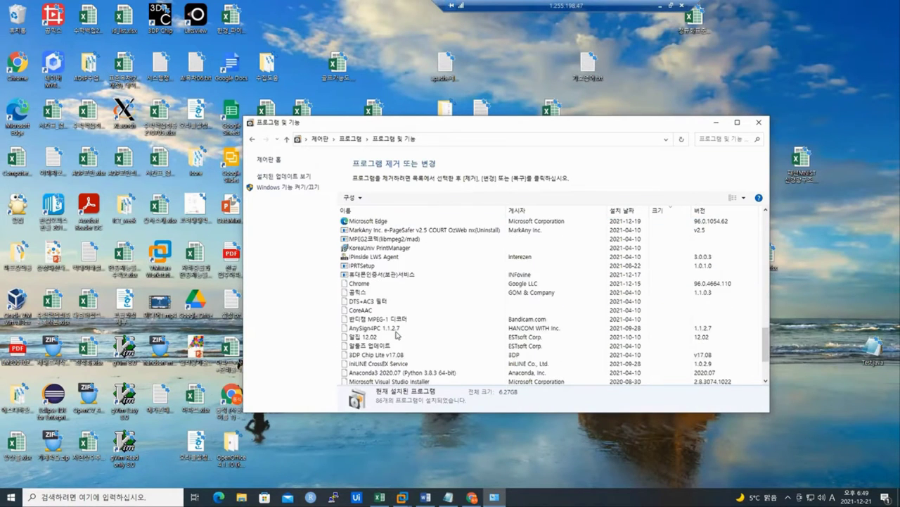
scroll(398, 335, "down", 3)
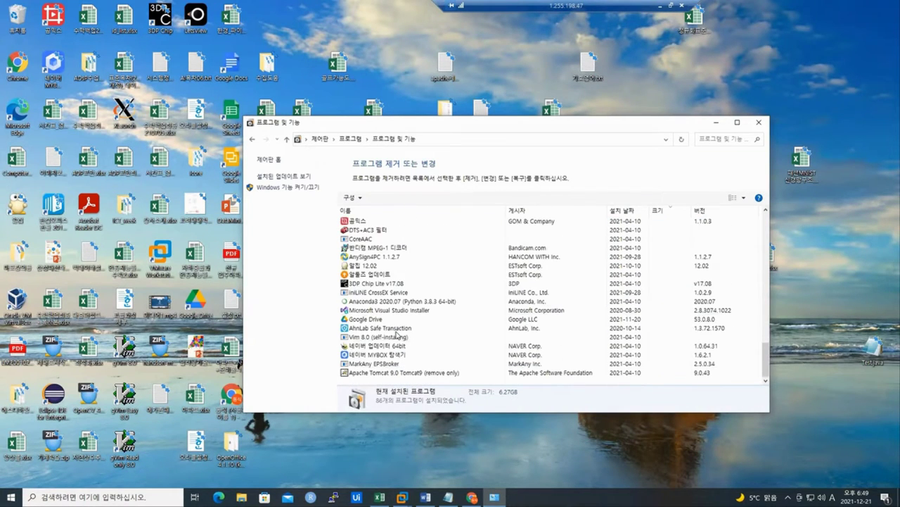
scroll(397, 336, "up", 2)
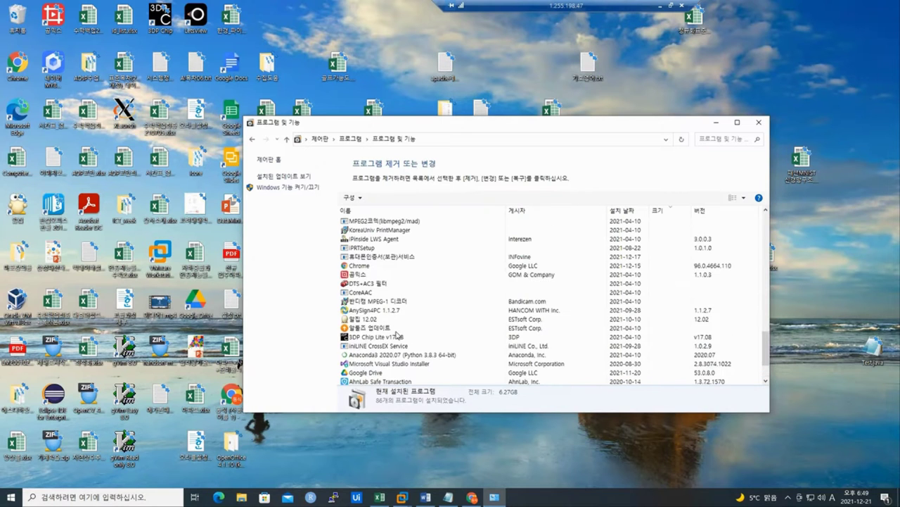
scroll(398, 335, "up", 3)
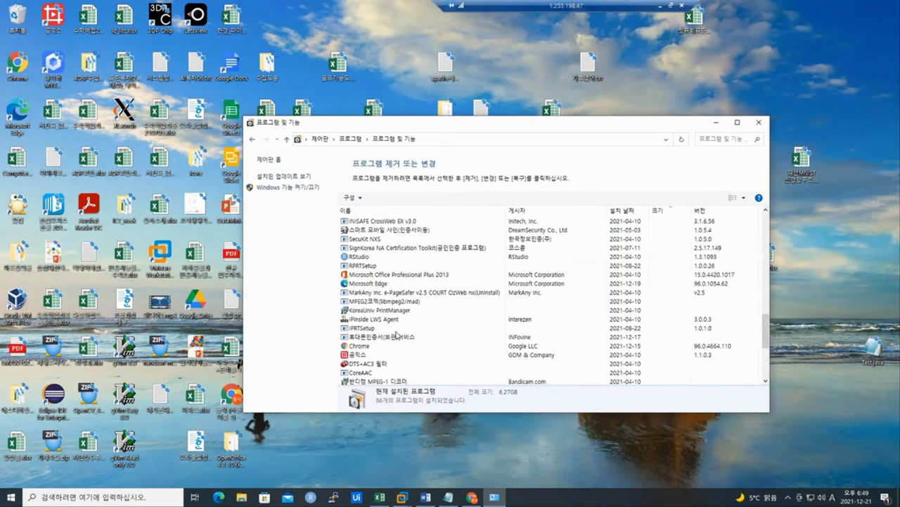
scroll(398, 335, "up", 5)
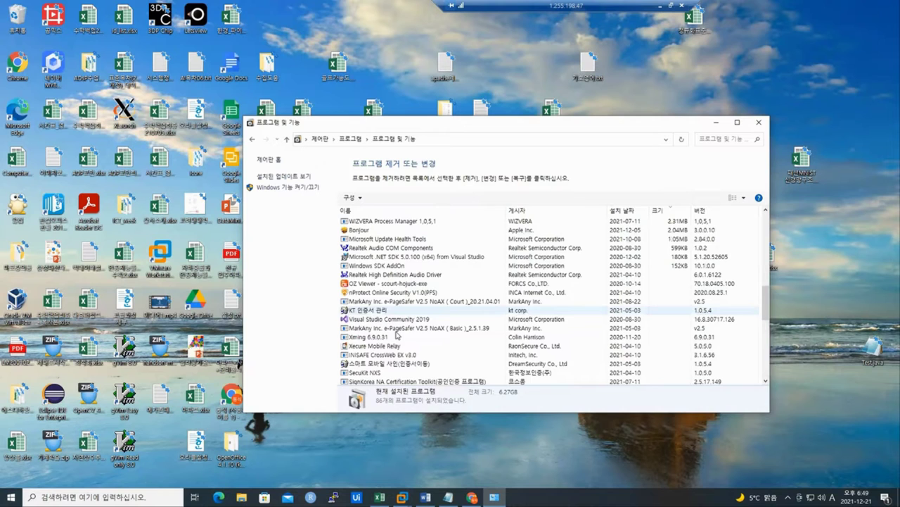
scroll(398, 335, "up", 4)
scroll(397, 336, "up", 4)
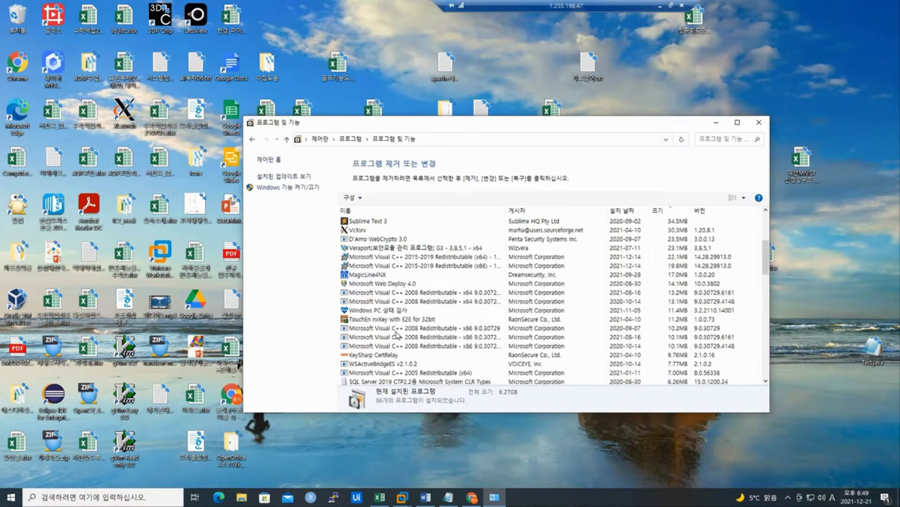
scroll(398, 336, "up", 3)
scroll(398, 335, "up", 2)
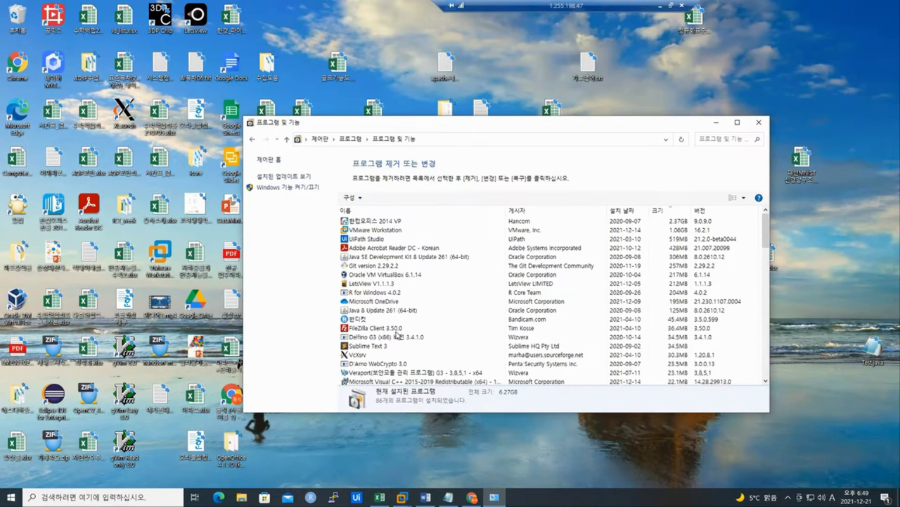
Step: Try to uninstall Oracle VM VirtualBox 6.1.14 from the installed programs
left_click(384, 275)
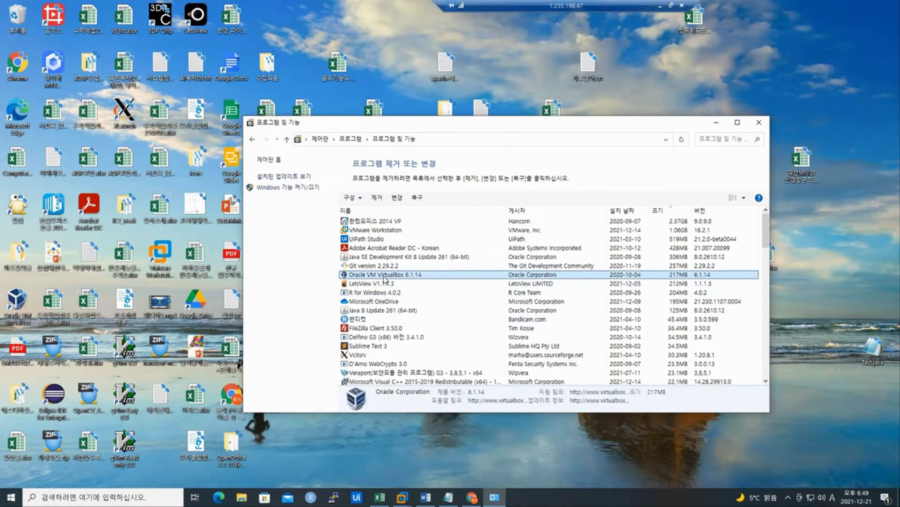
right_click(384, 280)
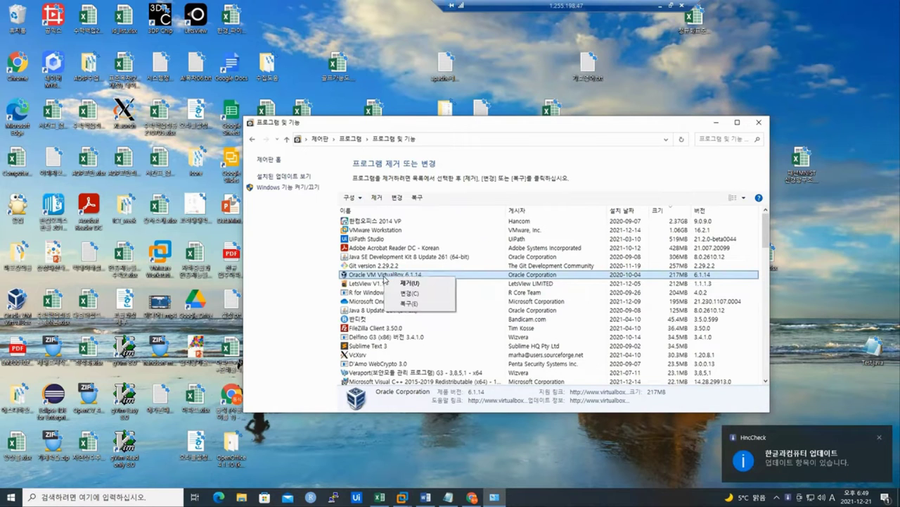
left_click(399, 283)
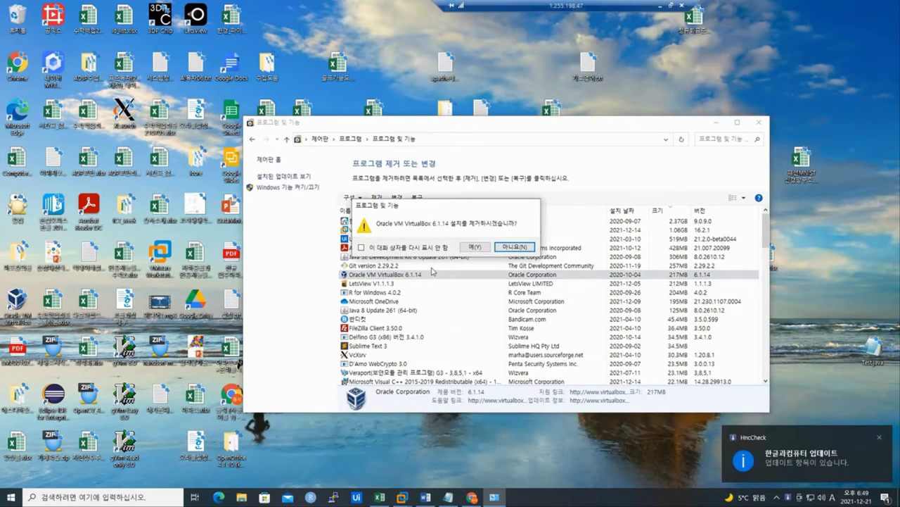
left_click(475, 247)
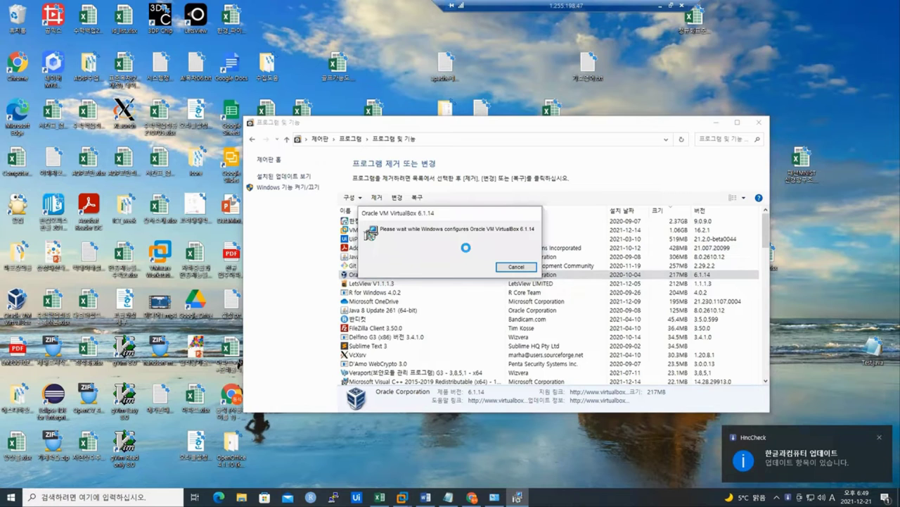
key("super+Up")
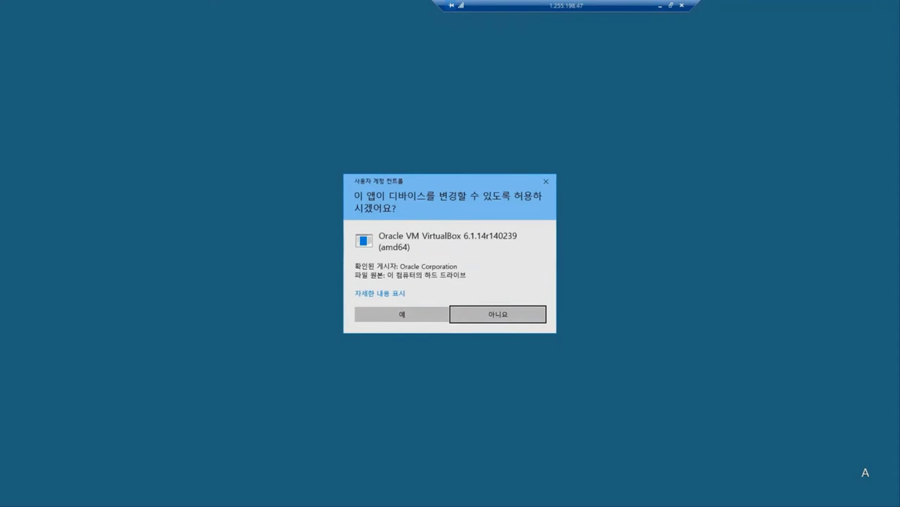
key("Return")
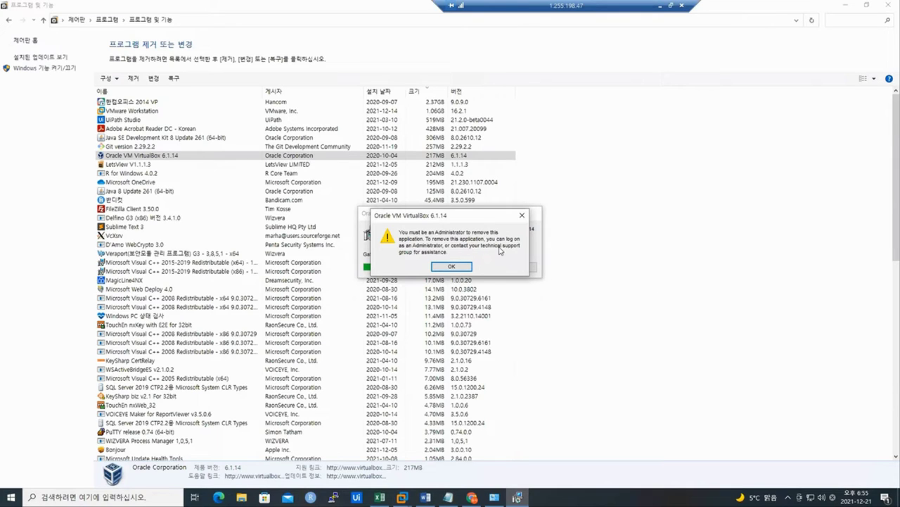
left_click(454, 266)
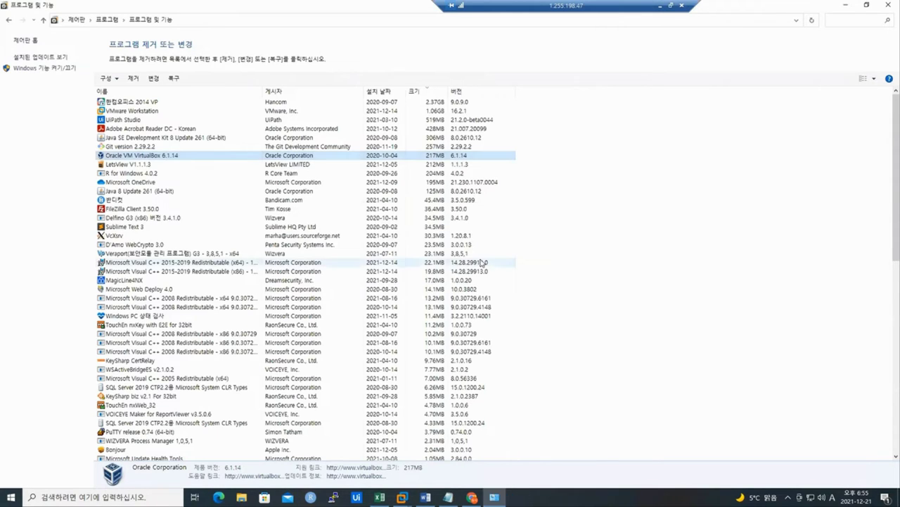
Step: Check the installed programs list for any remaining VirtualBox entry and close the 프로그램 및 기능 window
double_click(408, 7)
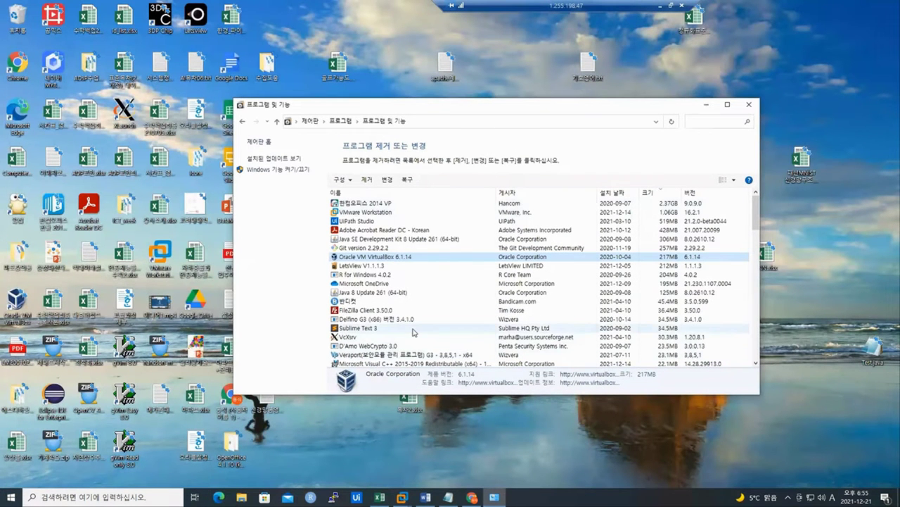
left_click(746, 109)
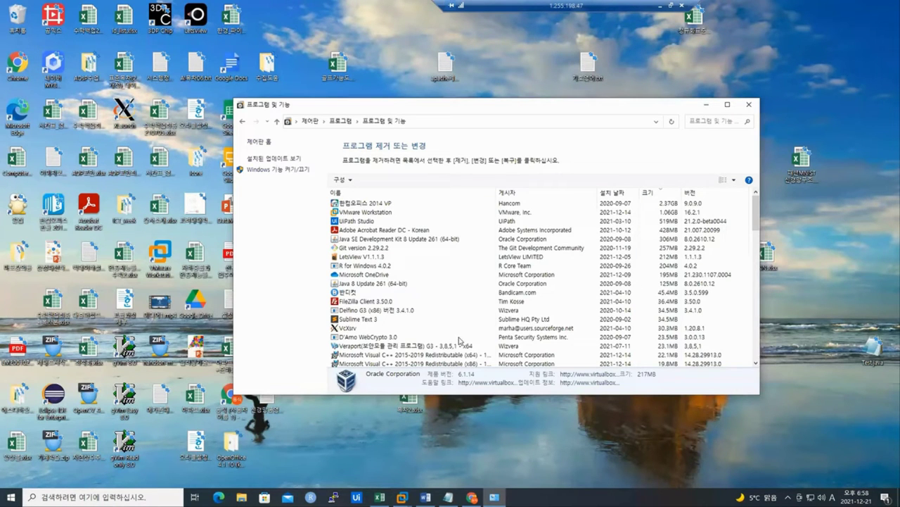
left_click(371, 232)
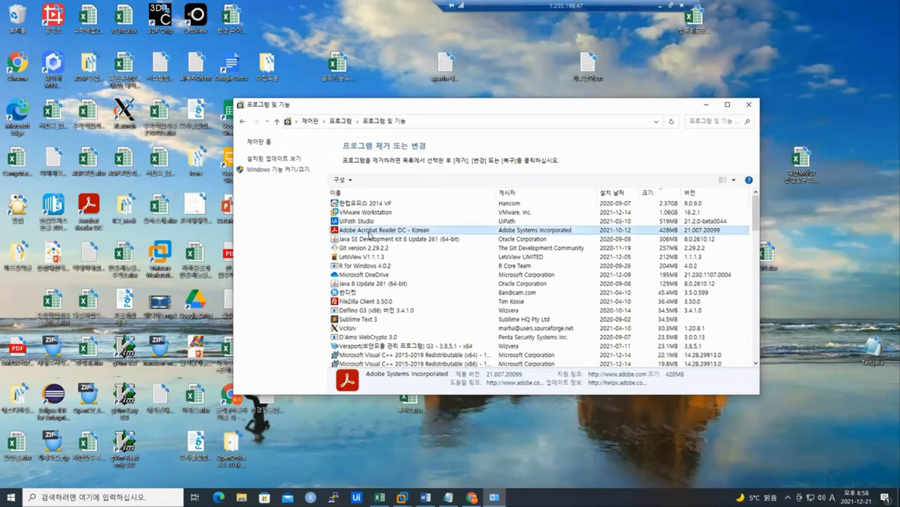
scroll(383, 262, "down", 1)
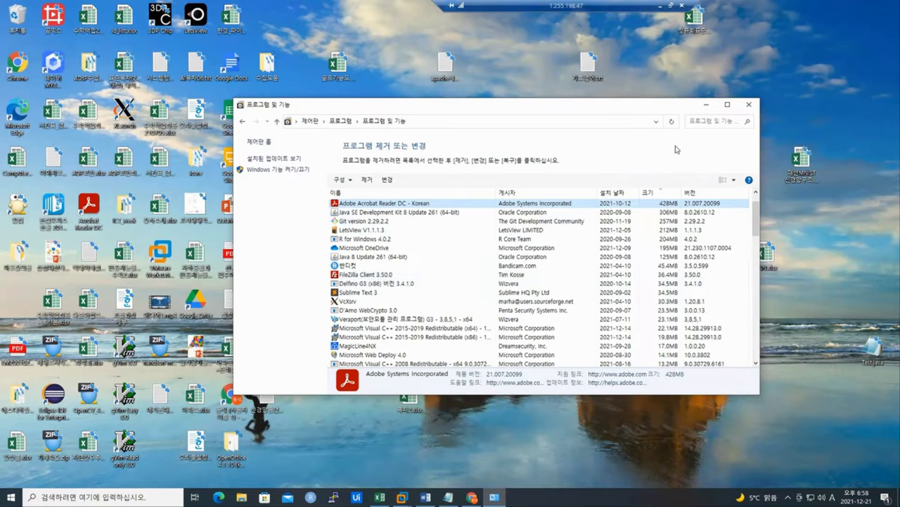
left_click(749, 104)
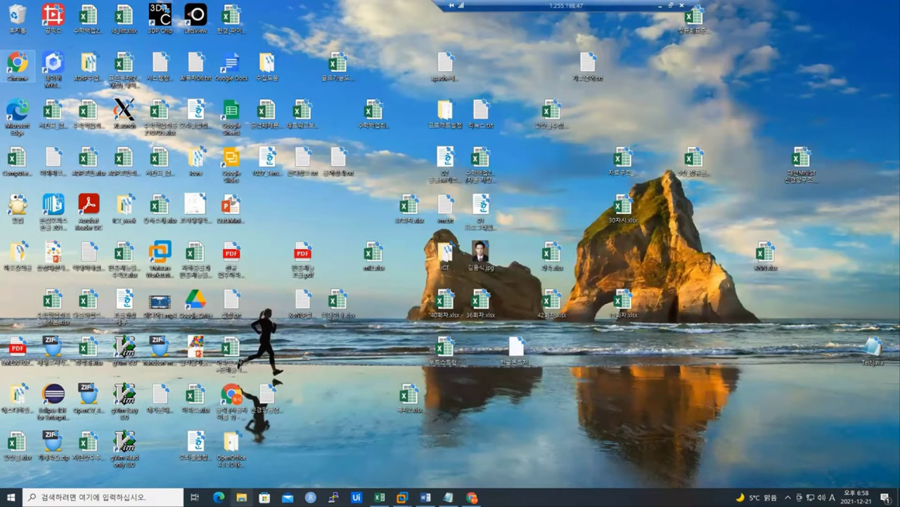
Step: Open the contents of 로컬 디스크 (C:) in File Explorer
left_click(241, 497)
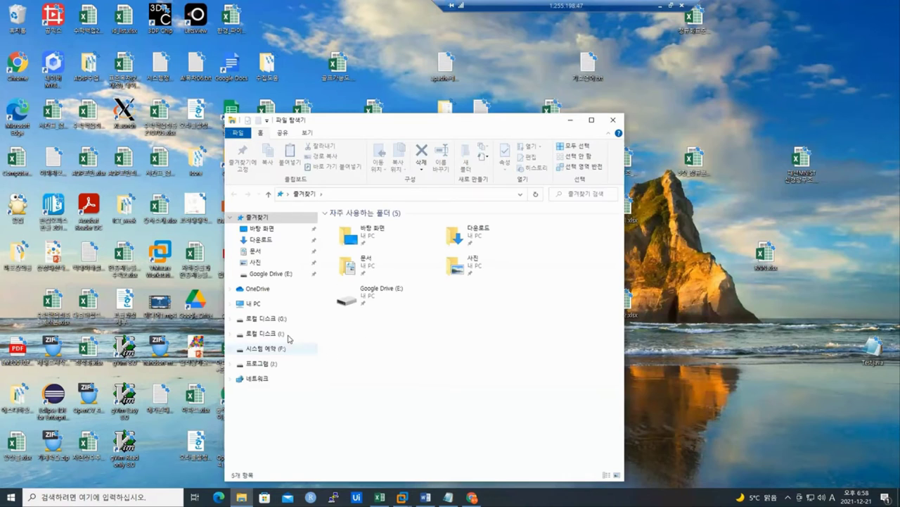
left_click(258, 303)
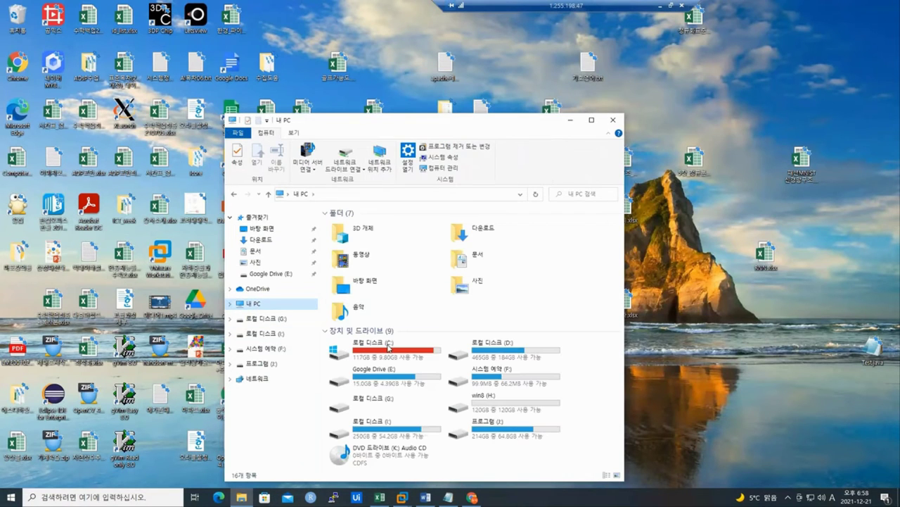
double_click(389, 347)
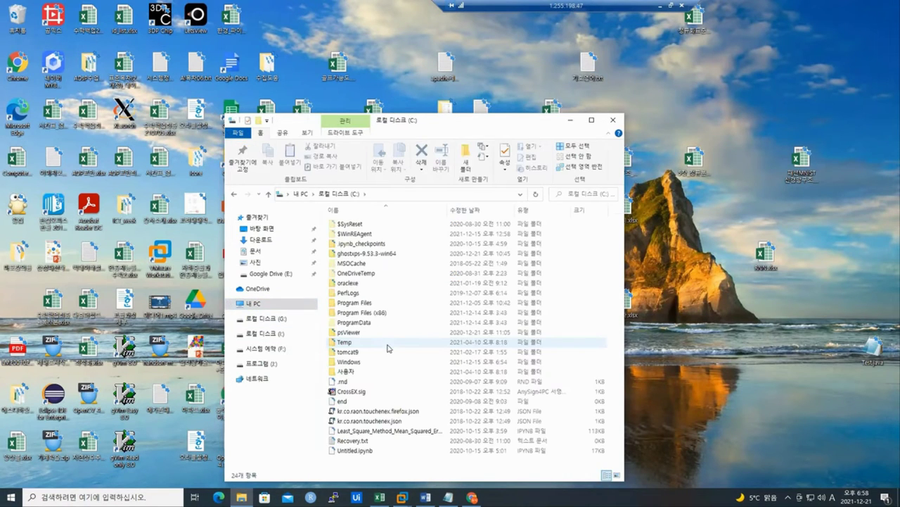
Step: Delete the .VirtualBox and VirtualBox VMs folders from the kds folder under 사용자 on drive C
double_click(349, 371)
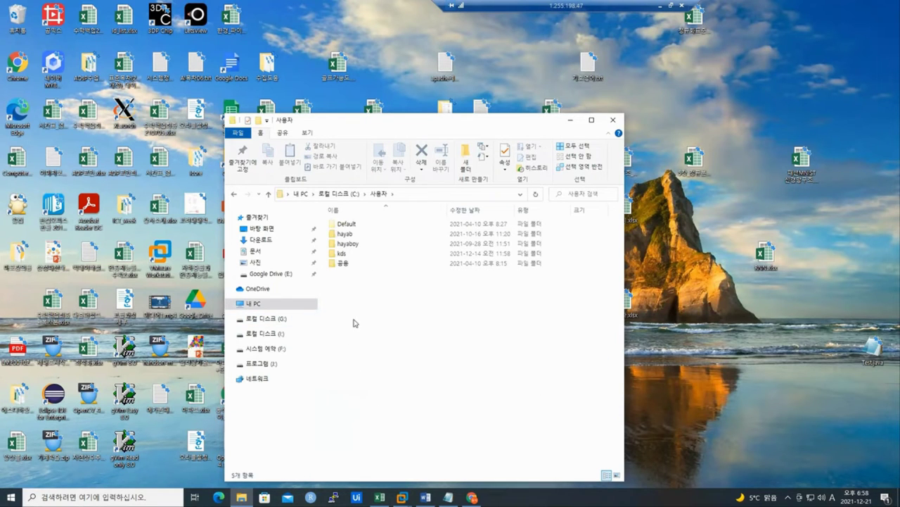
double_click(343, 254)
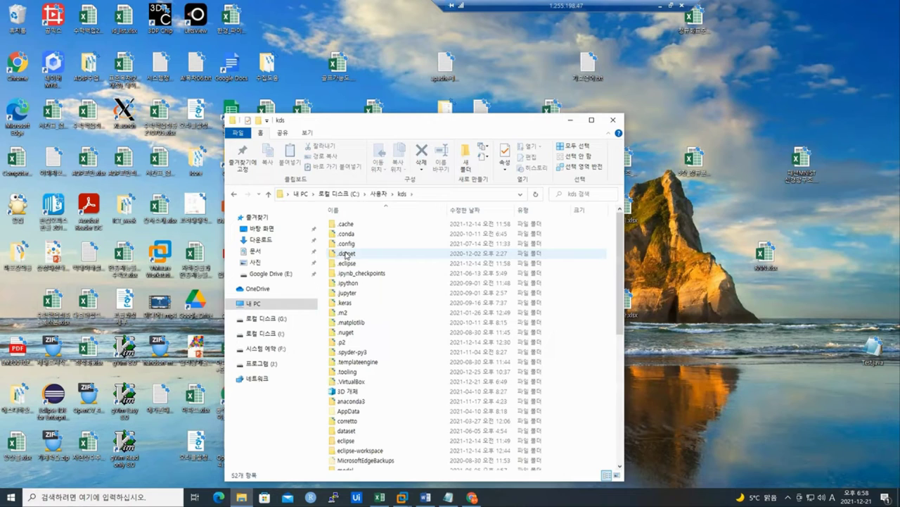
scroll(368, 366, "down", 1)
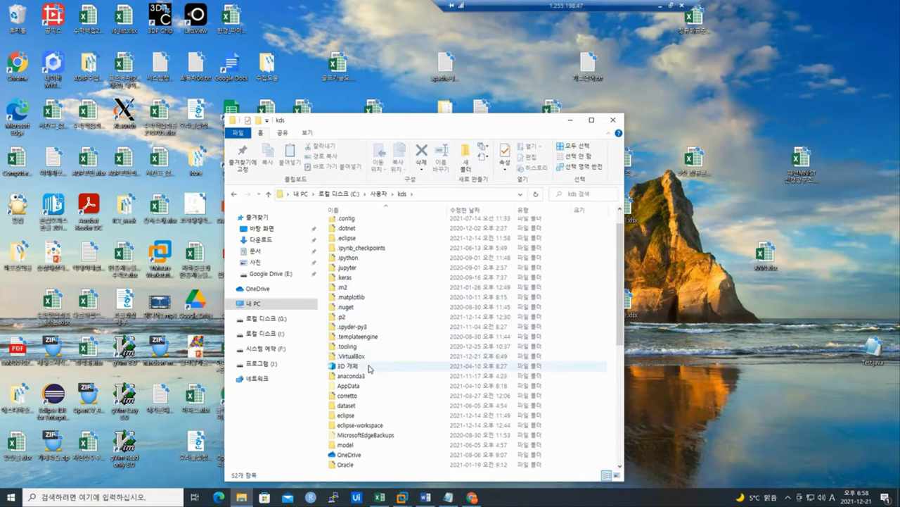
left_click(358, 357)
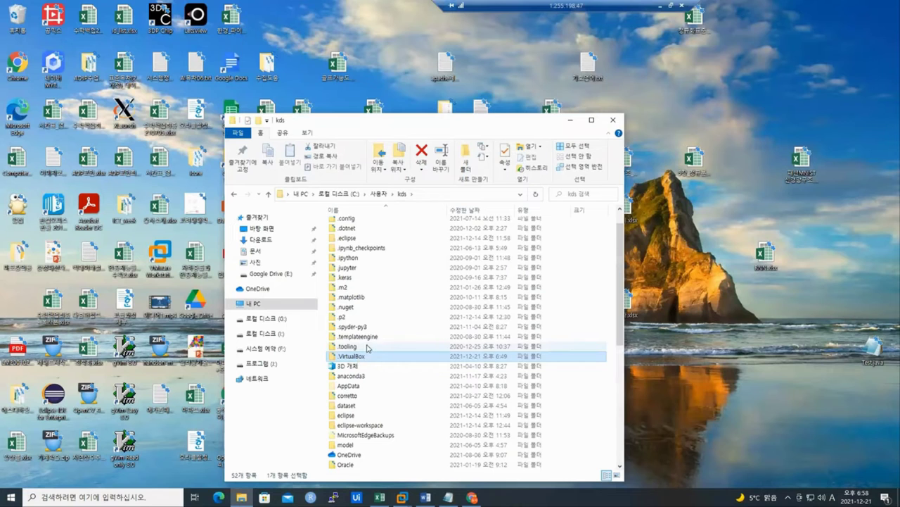
scroll(366, 348, "down", 3)
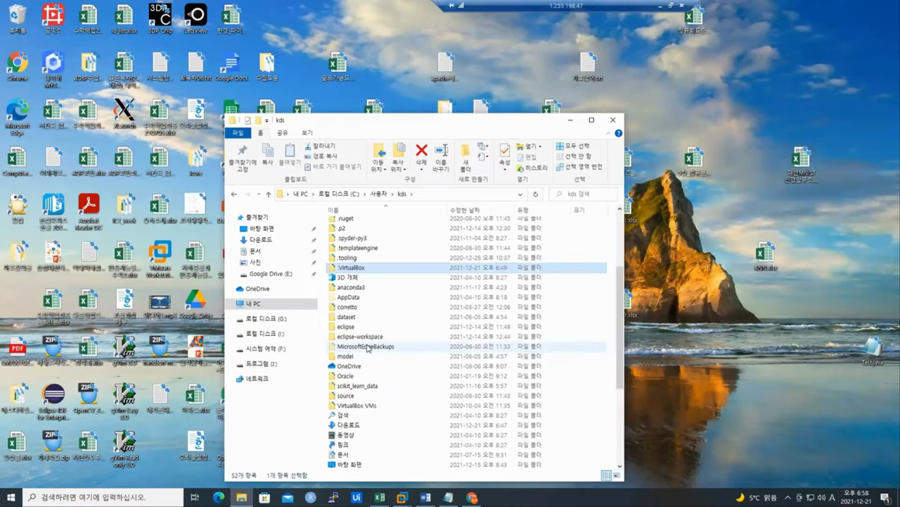
left_click(366, 406, "ctrl")
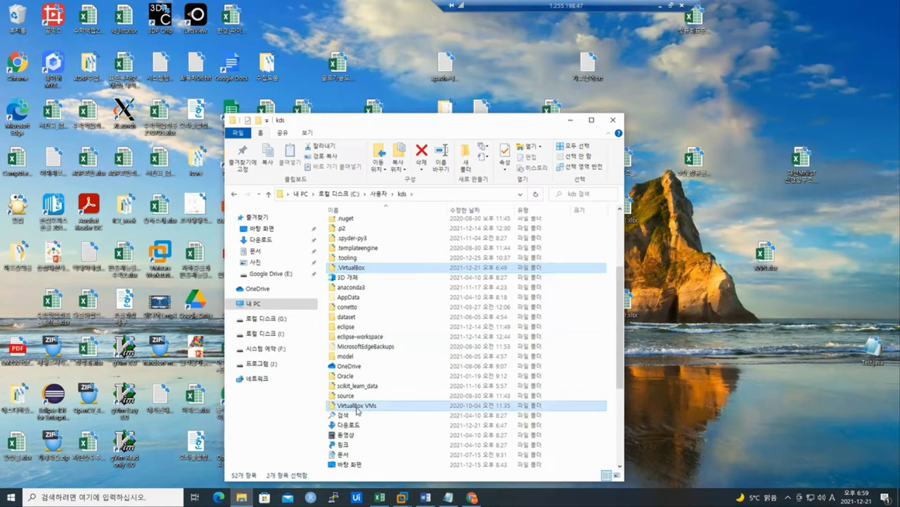
right_click(357, 411)
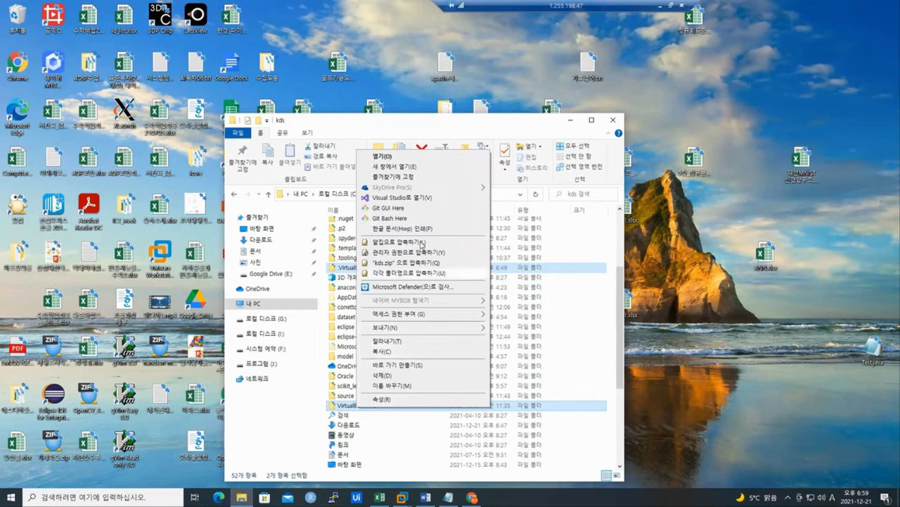
left_click(411, 375)
left_click(486, 260)
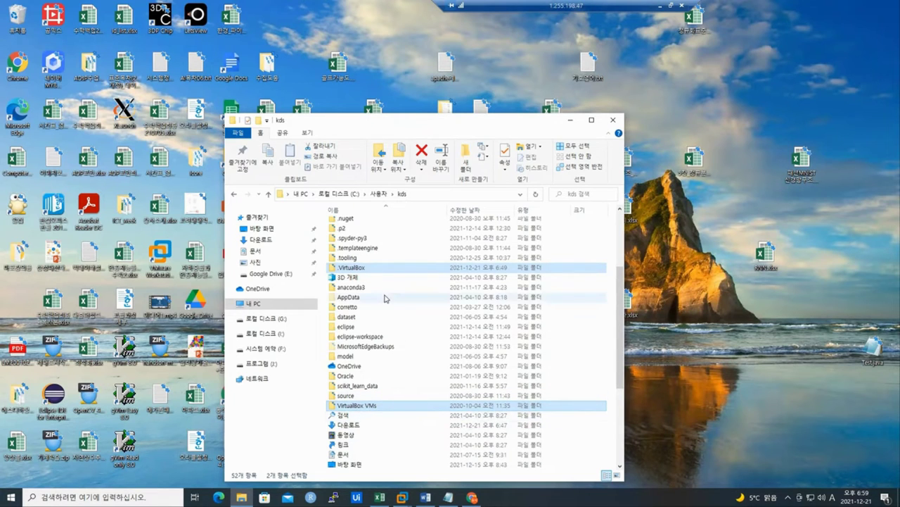
Step: Look through the AppData\Local folder of the kds profile for leftover VirtualBox folders, and minimize File Explorer
left_click(377, 194)
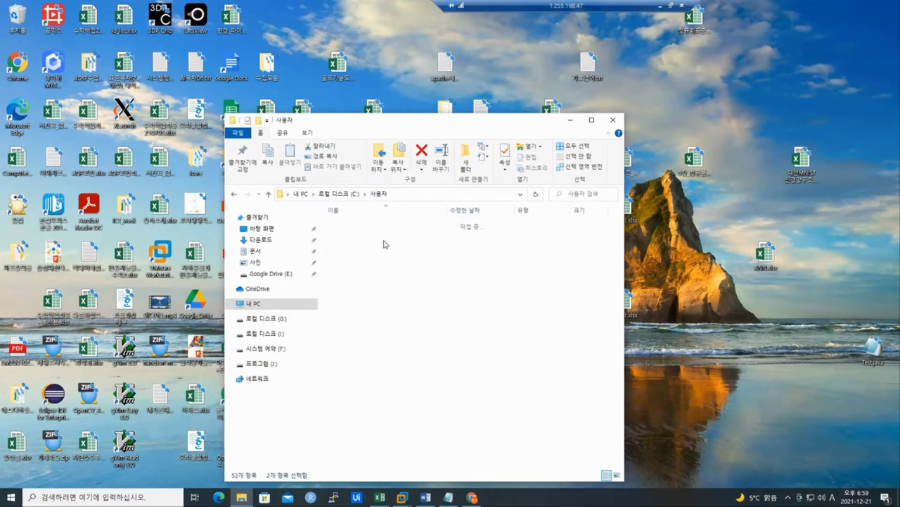
double_click(358, 259)
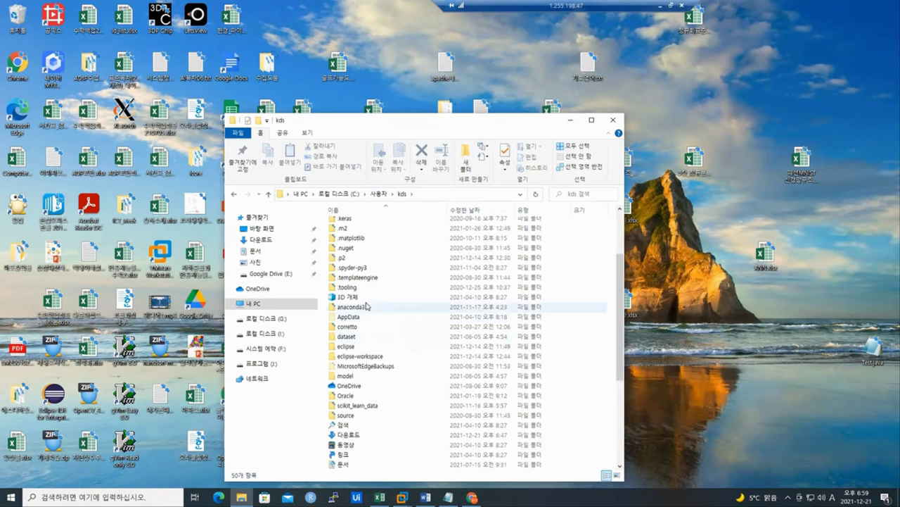
double_click(360, 321)
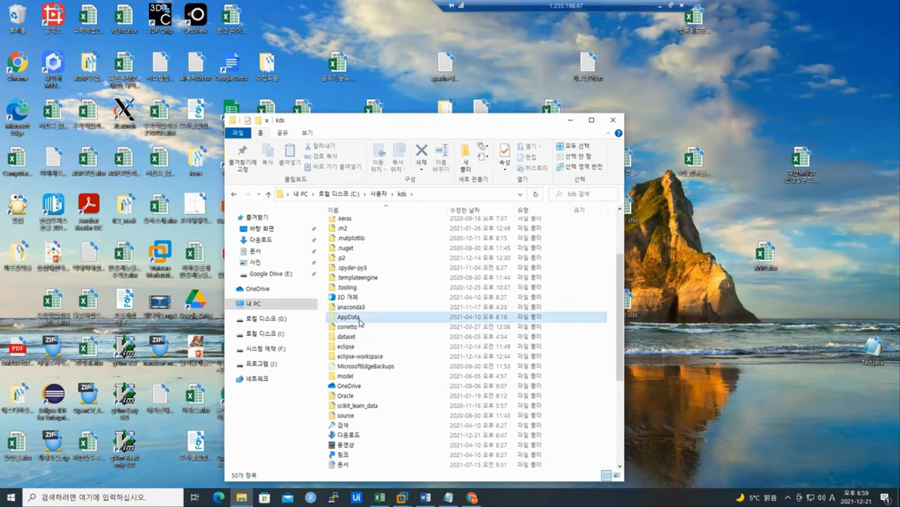
double_click(349, 224)
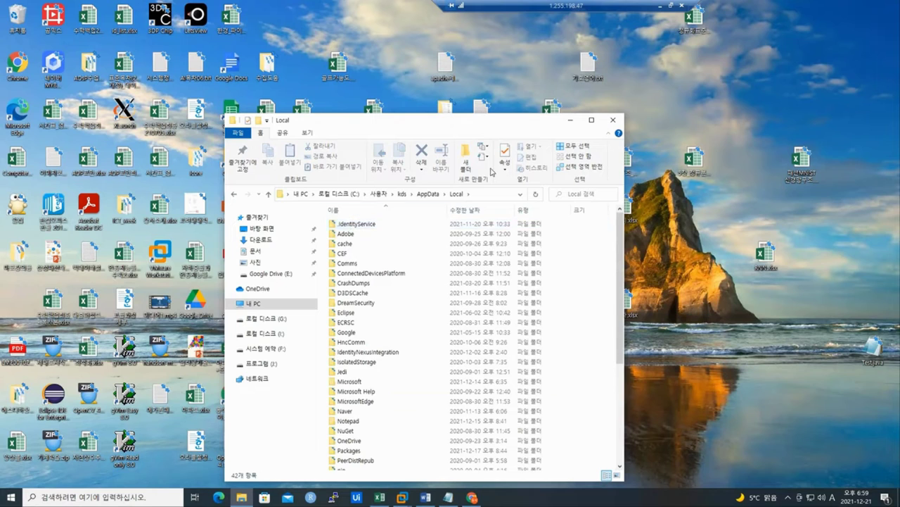
left_click(307, 133)
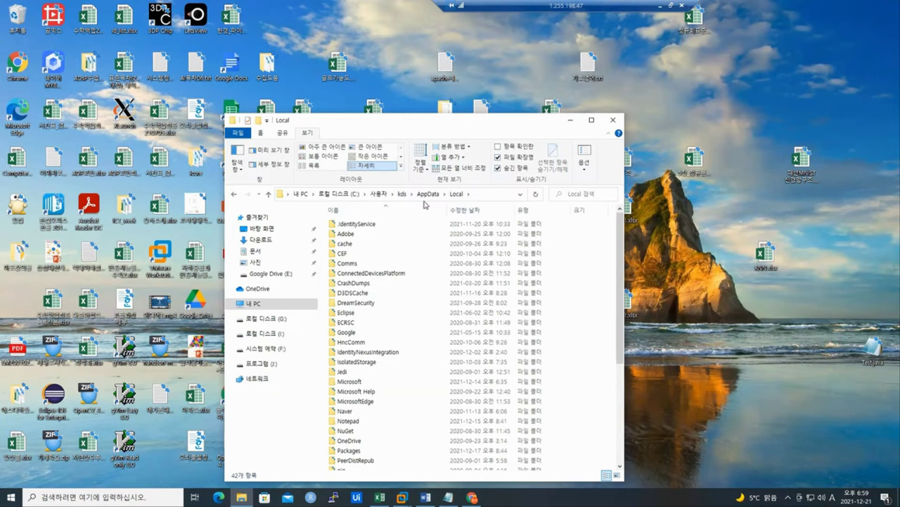
scroll(375, 313, "down", 4)
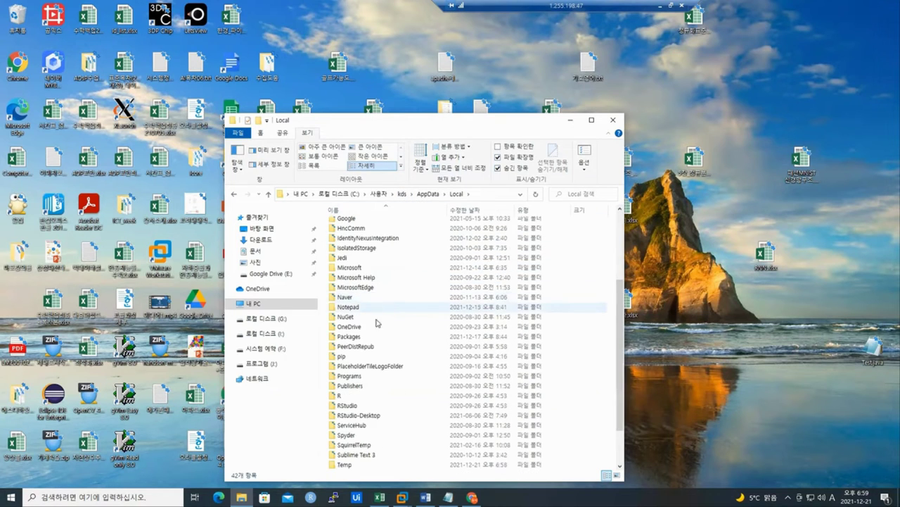
scroll(376, 322, "down", 2)
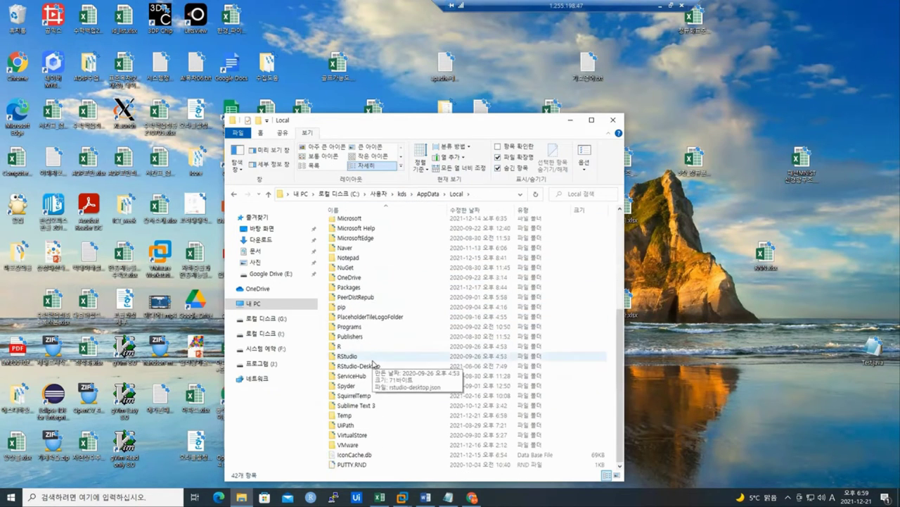
left_click(353, 439)
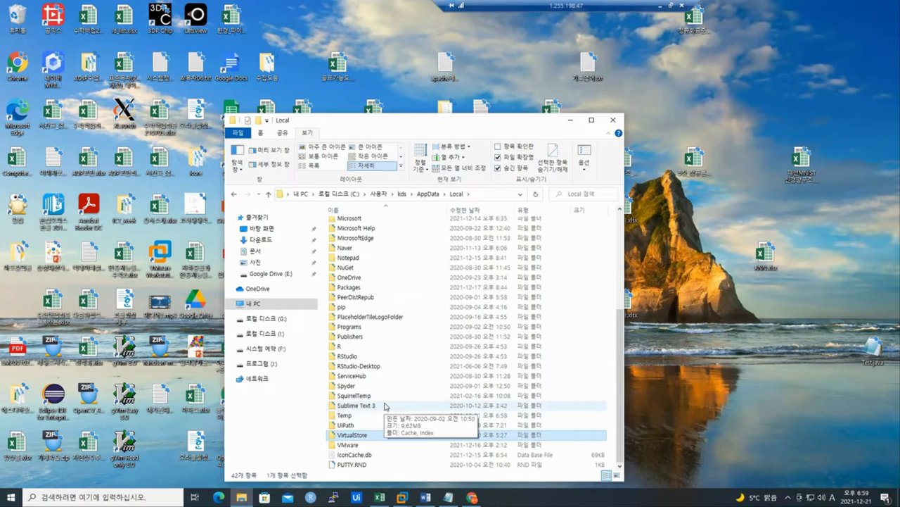
scroll(386, 406, "up", 4)
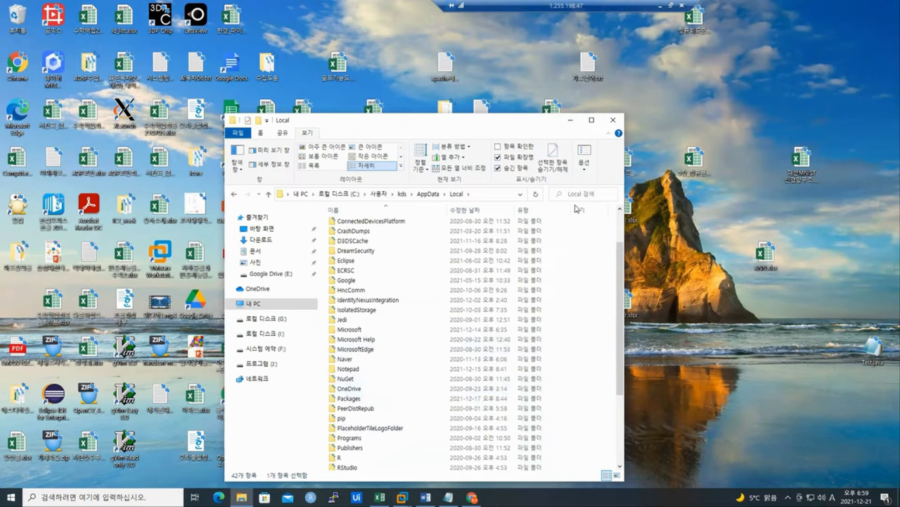
left_click(571, 120)
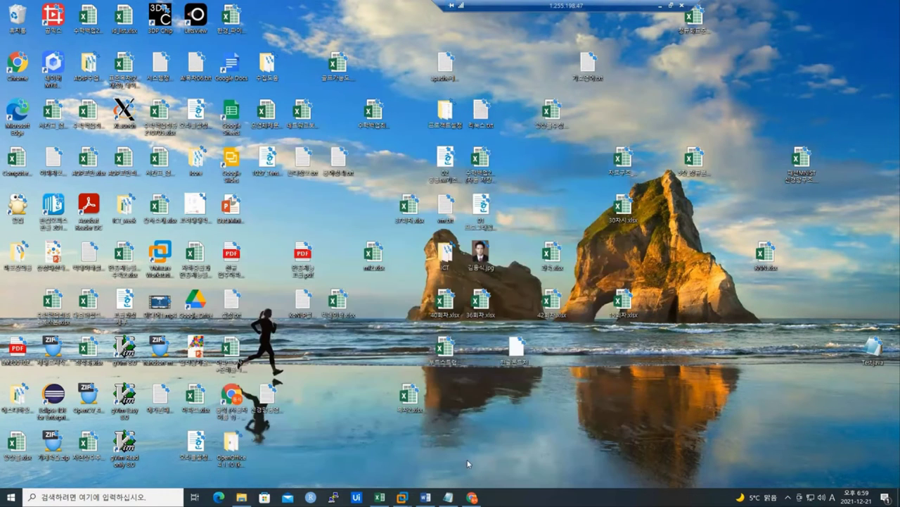
Step: Switch to Chrome, download the VirtualBox 6.1.30 package for Windows hosts and launch the downloaded installer
left_click(472, 497)
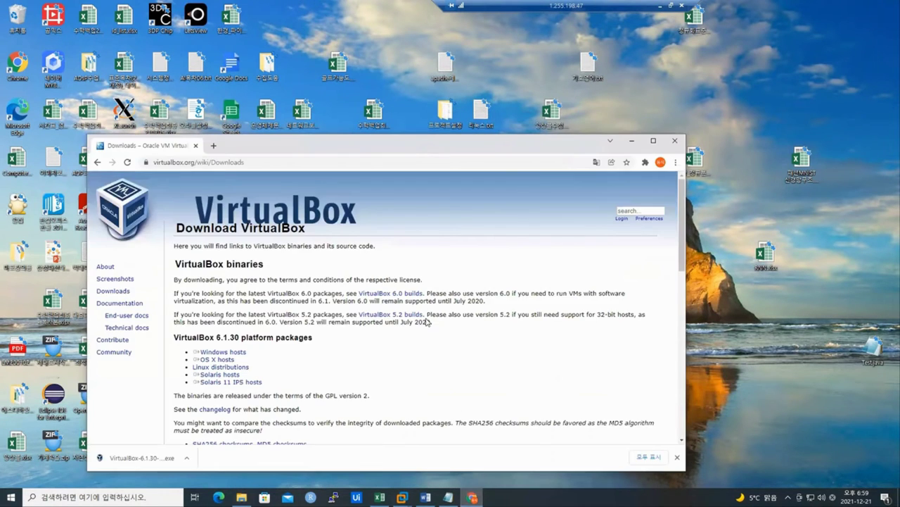
left_click(243, 352)
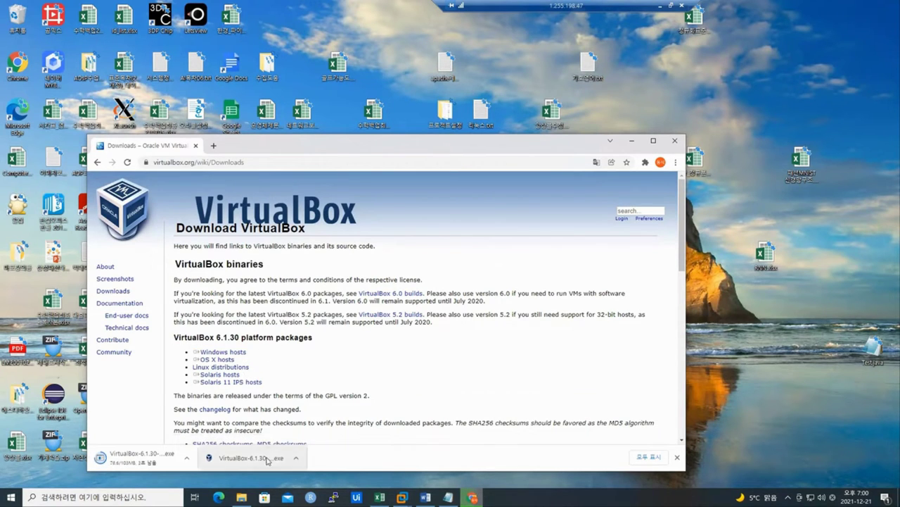
left_click(261, 461)
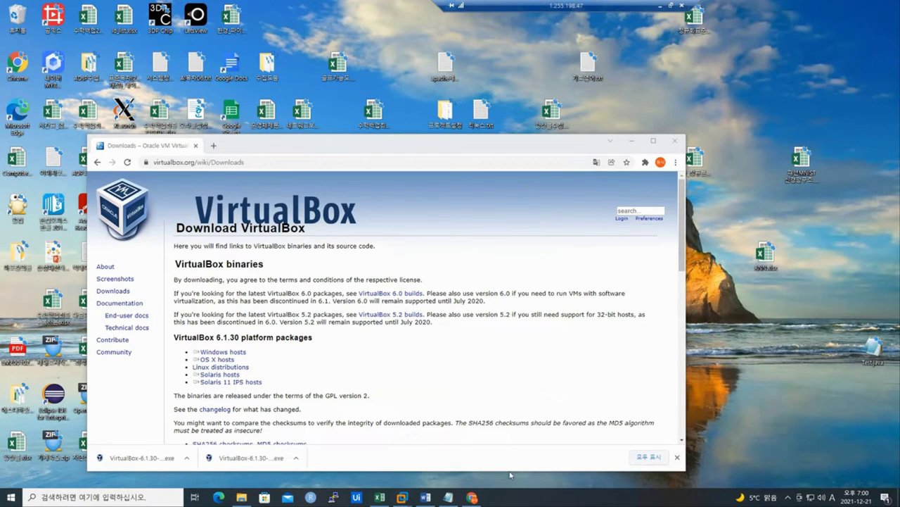
left_click_drag(418, 155, 433, 163)
left_click_drag(536, 340, 398, 281)
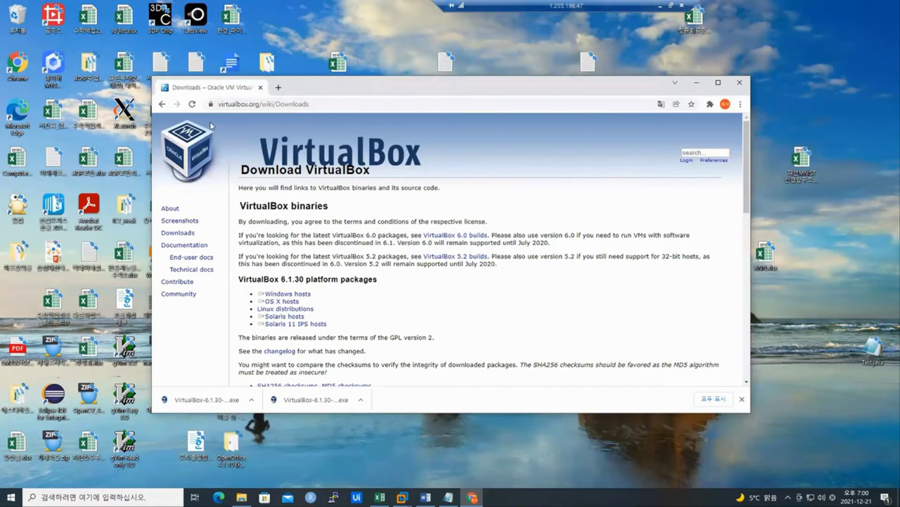
left_click(254, 104)
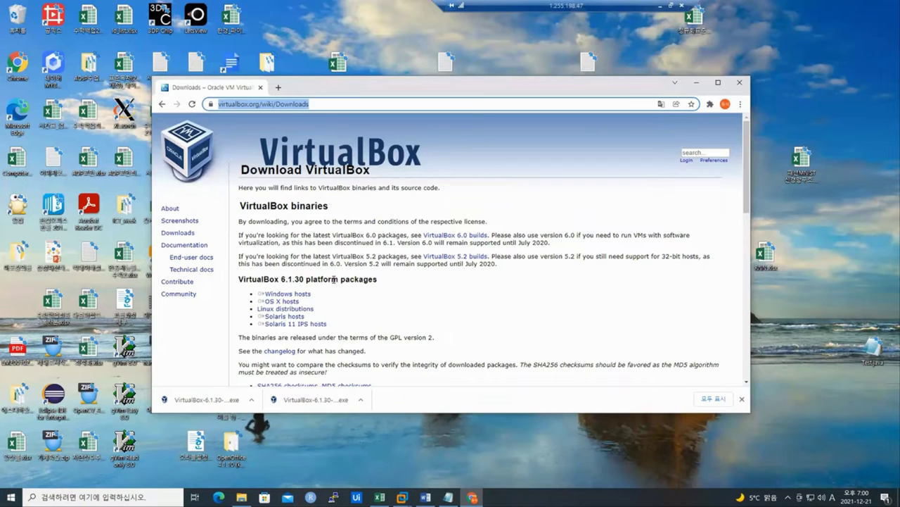
left_click(343, 103)
type("/")
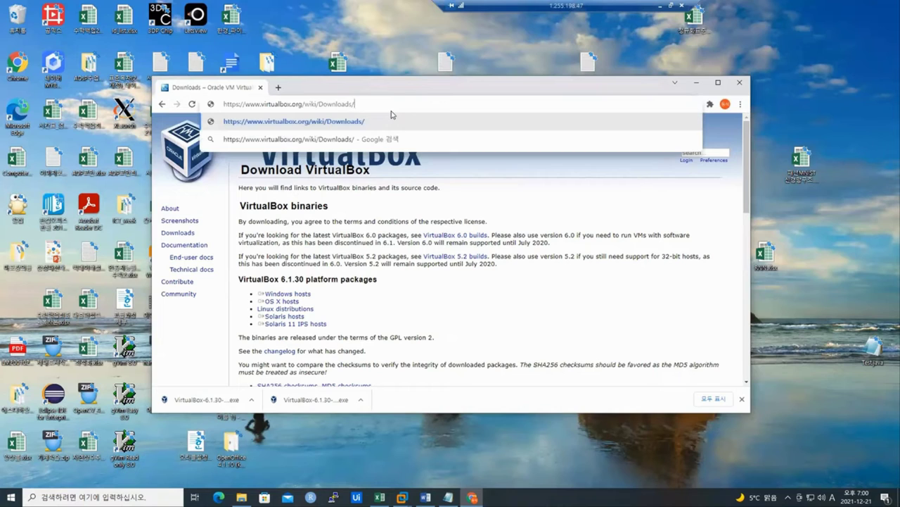
key("BackSpace")
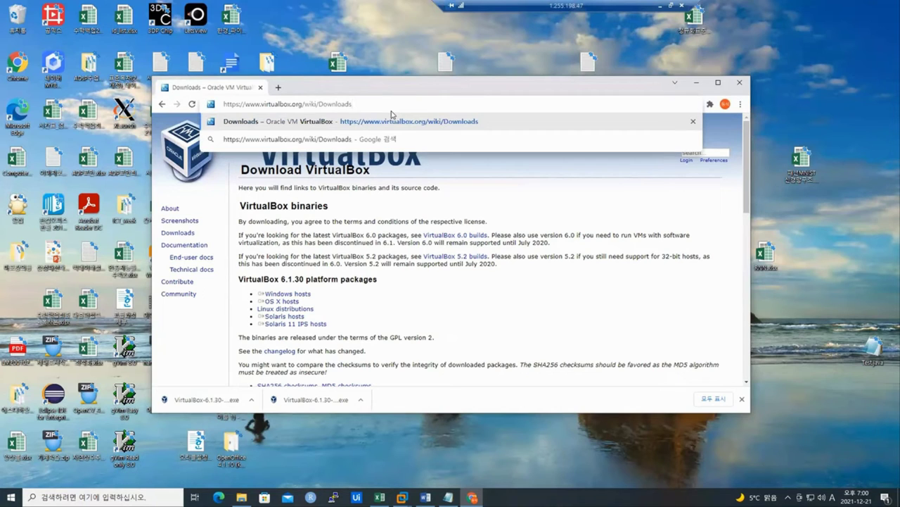
key("BackSpace")
type("_Old")
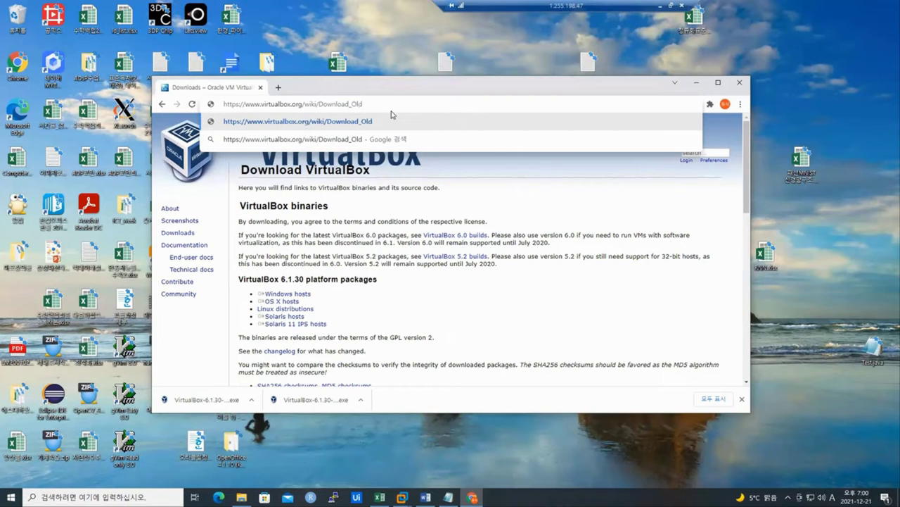
type("_Build")
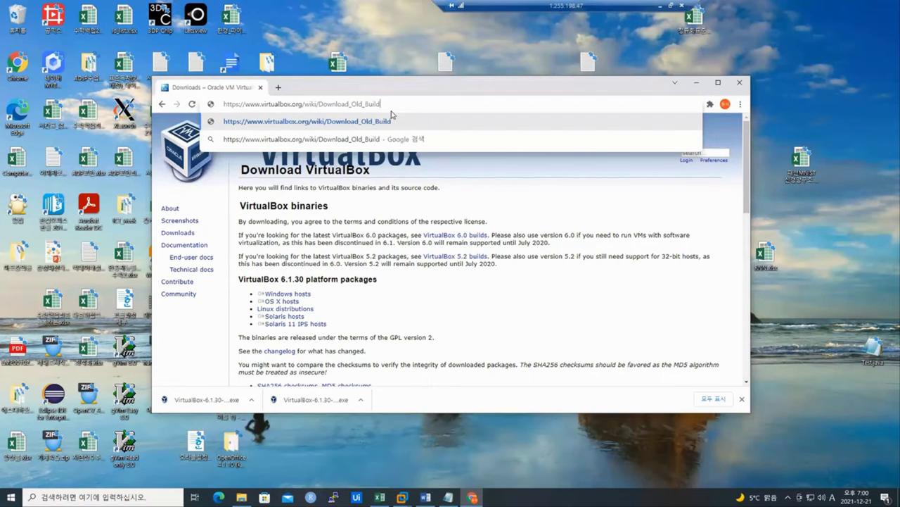
type("s")
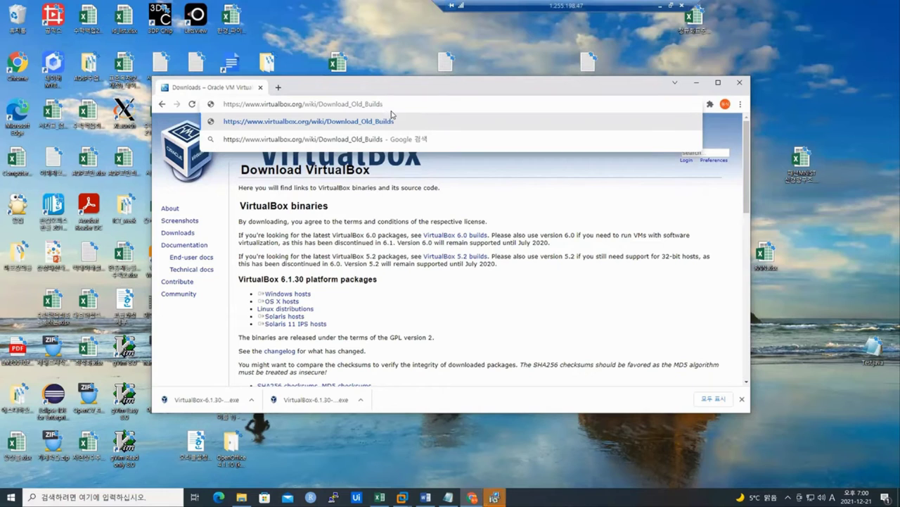
type("_6_1")
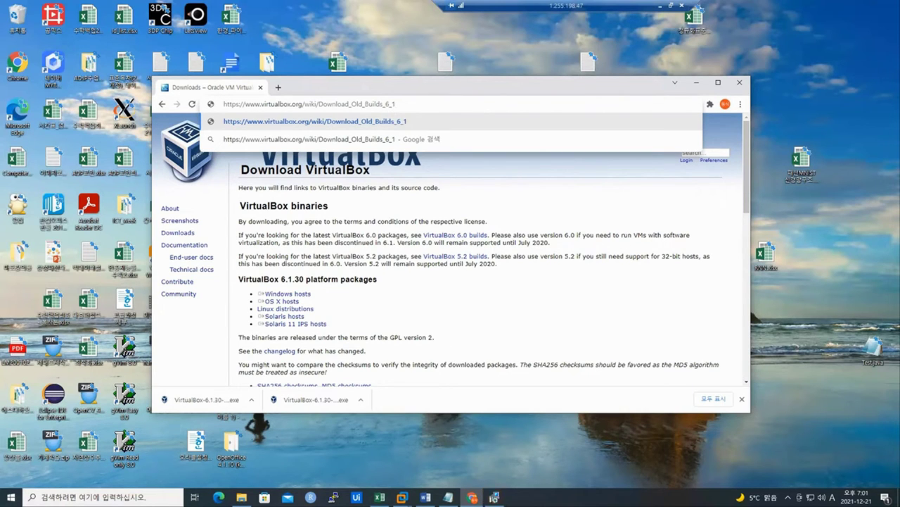
Step: Try to cancel the Oracle VM VirtualBox 6.1.30 installation and bring its setup window back up to check it
left_click(540, 321)
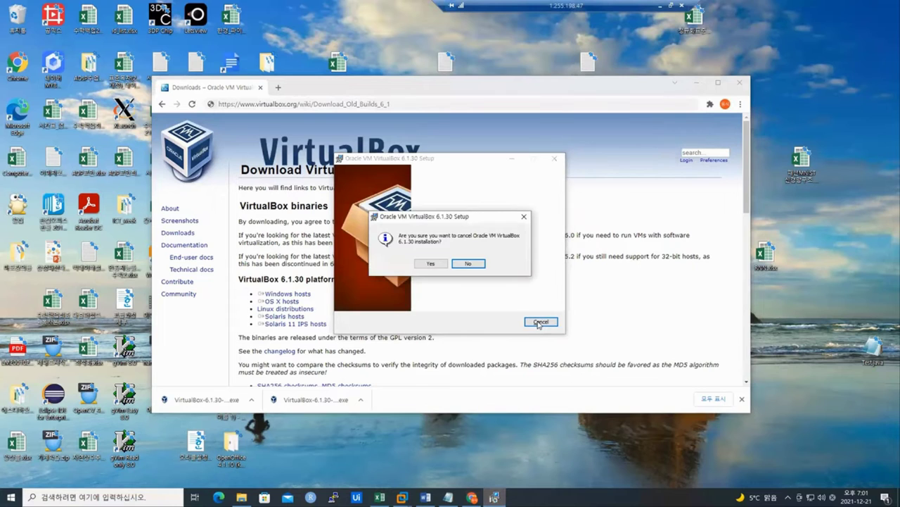
left_click(433, 265)
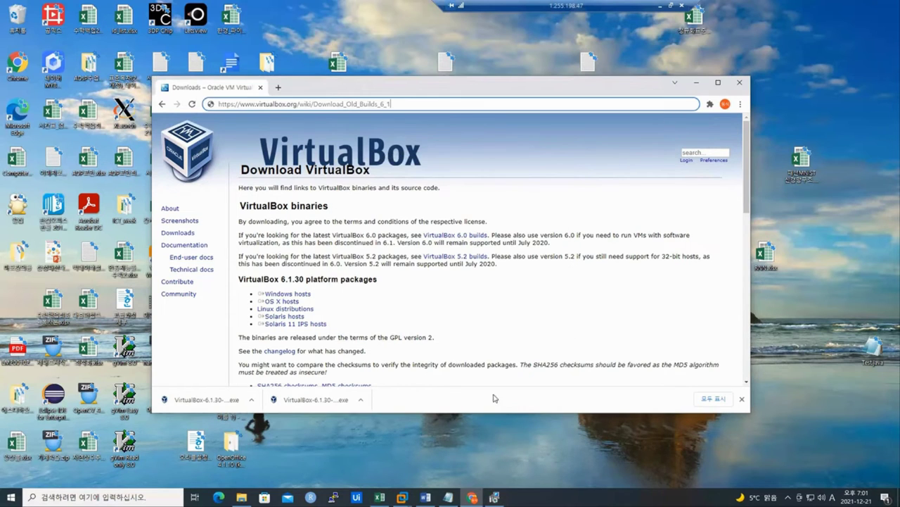
left_click(495, 497)
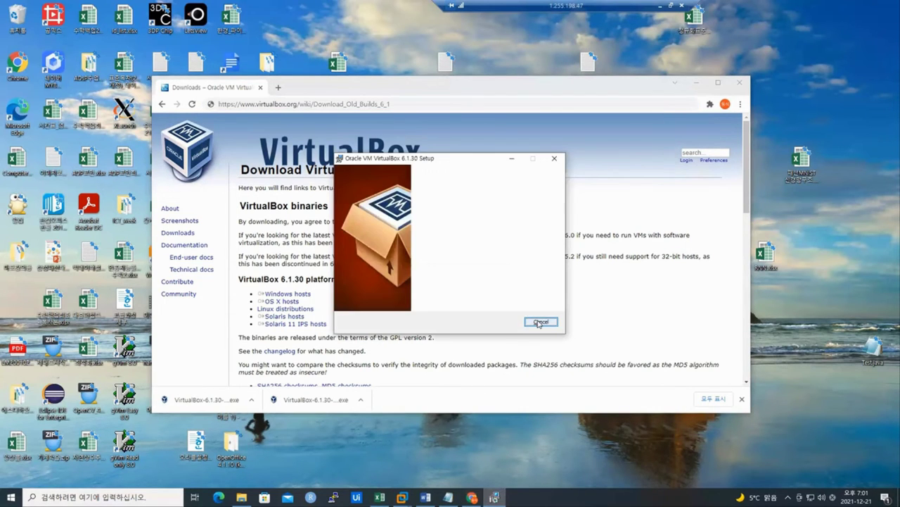
Step: Load the Download_Old_Builds_6_1 page and bring the VirtualBox 6.1.30 setup window to the front
left_click(421, 102)
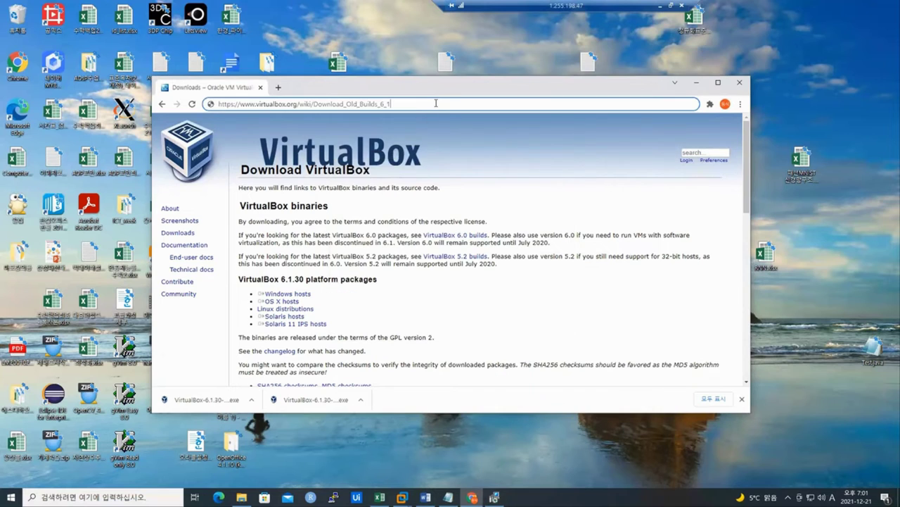
key("Return")
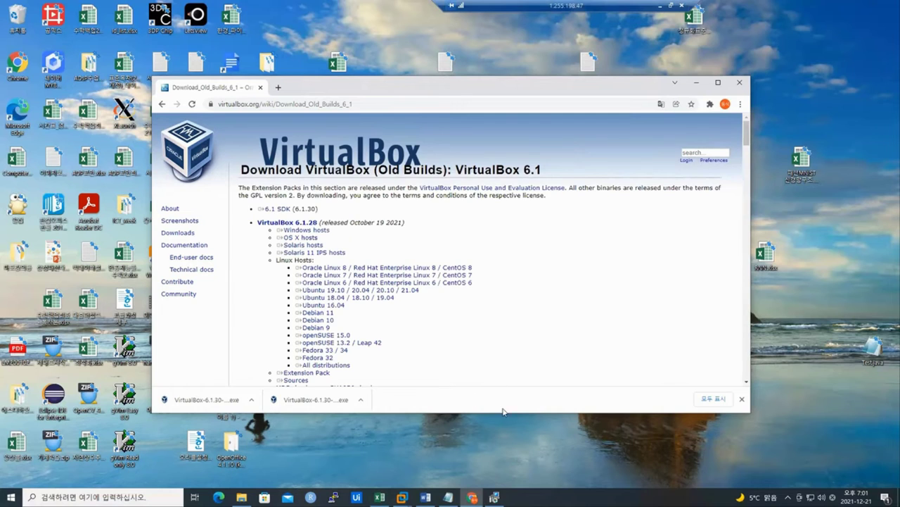
left_click(494, 498)
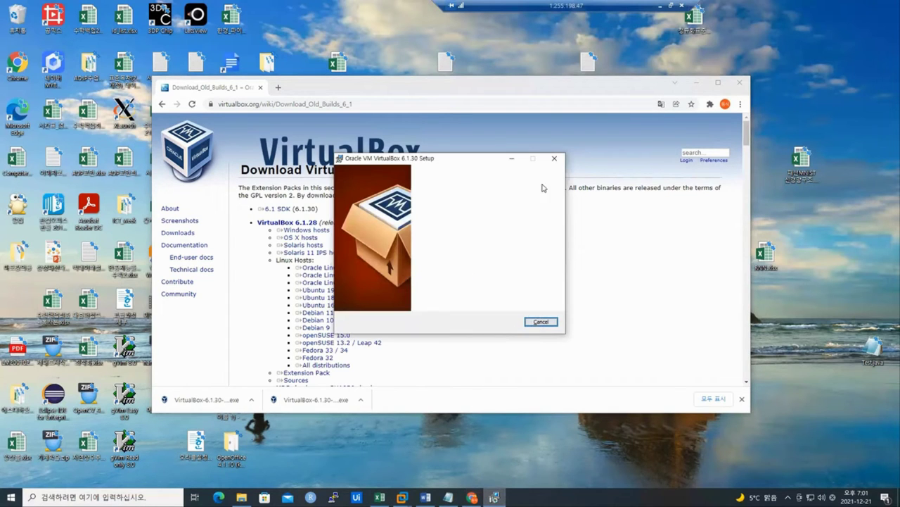
Step: On the VirtualBox 6.1 old builds page, find VirtualBox 6.1.12 and download its Windows hosts package
left_click(464, 95)
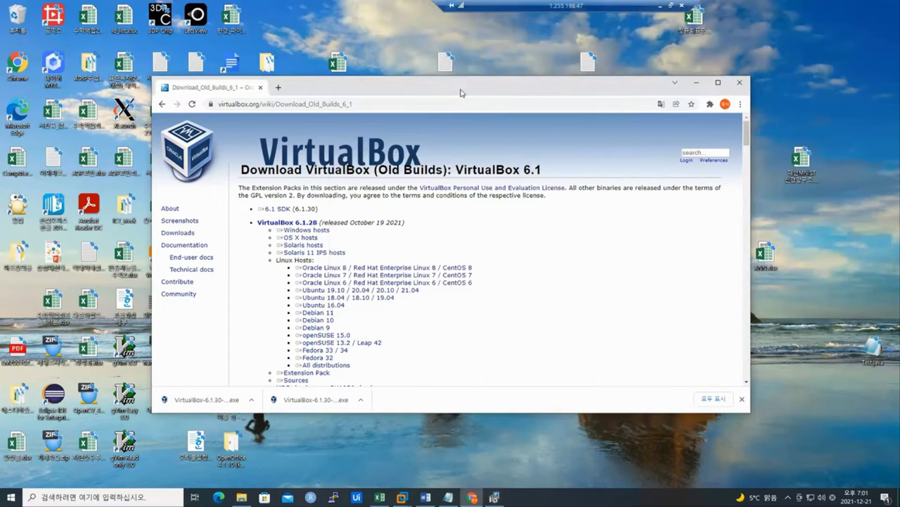
left_click_drag(319, 223, 313, 225)
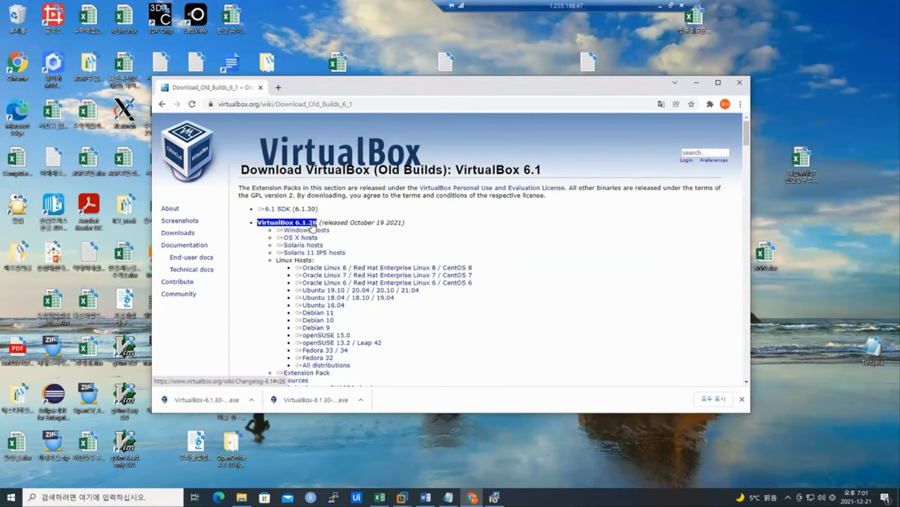
scroll(429, 279, "down", 3)
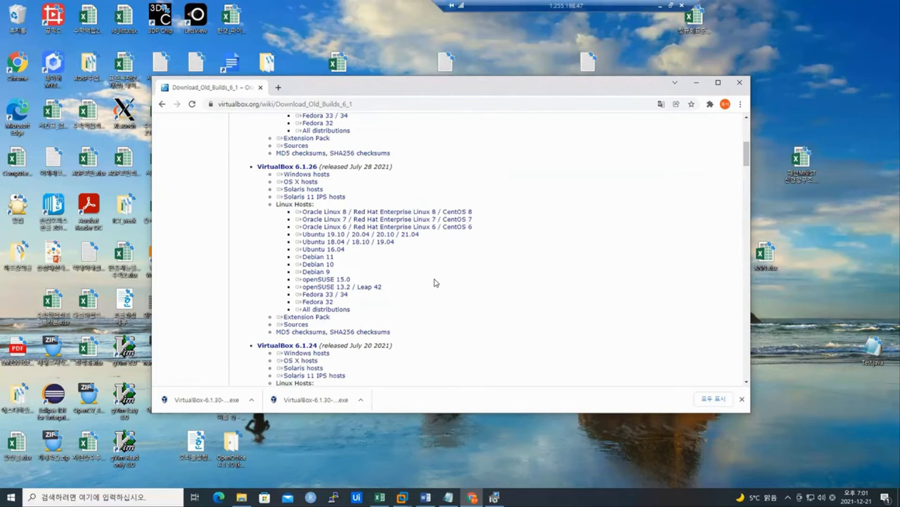
scroll(434, 282, "down", 12)
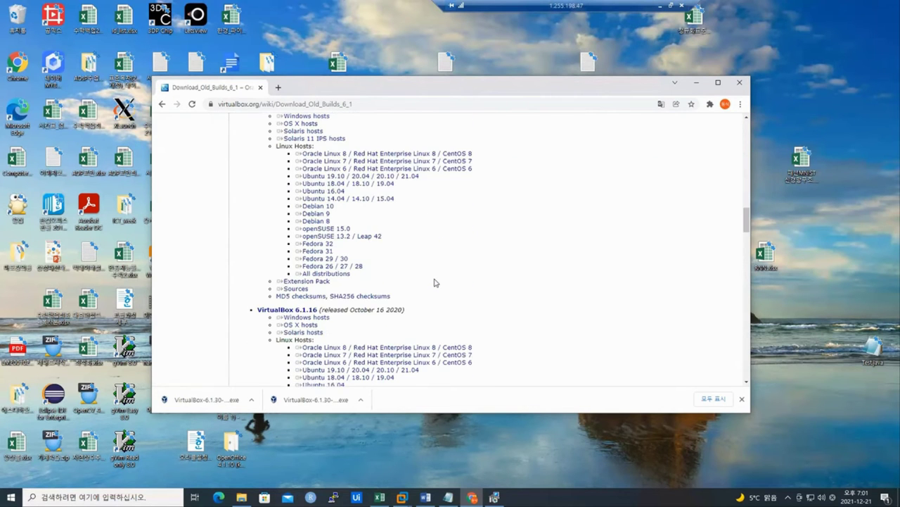
scroll(434, 282, "down", 7)
left_click_drag(318, 228, 302, 235)
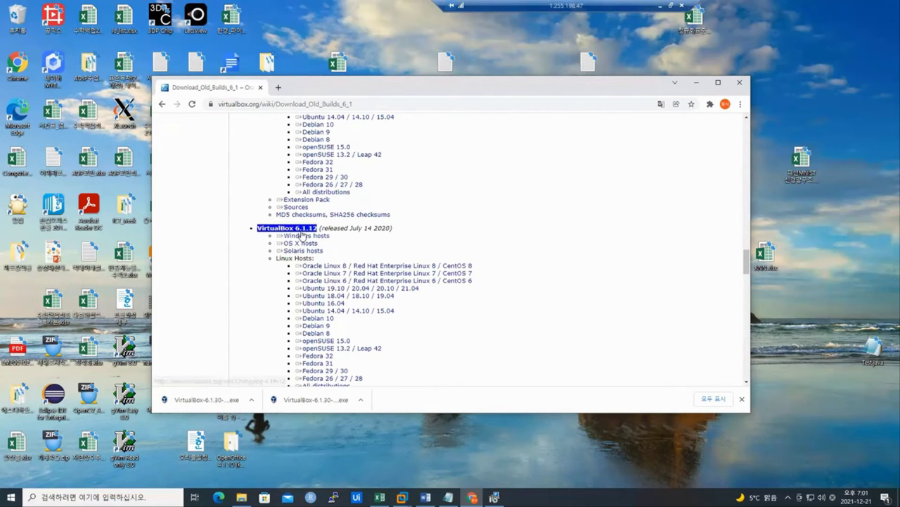
triple_click(303, 235)
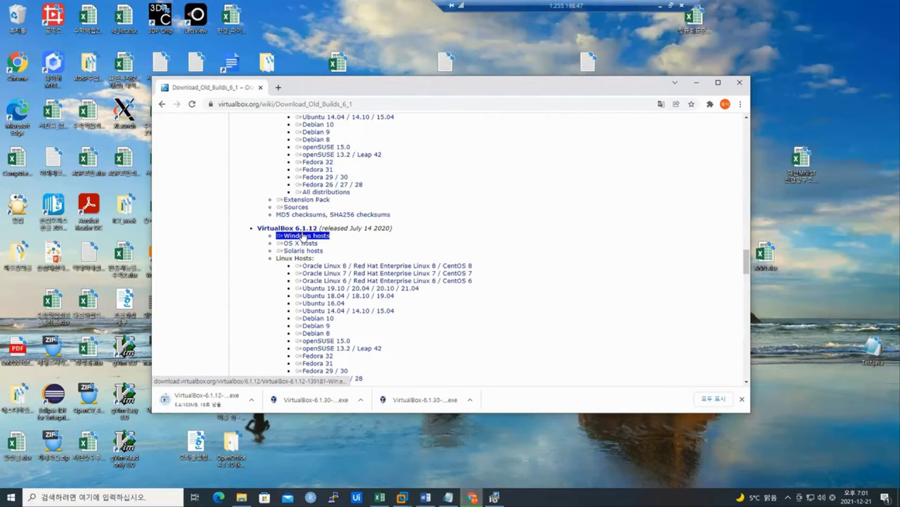
Step: Try to close the Oracle VM VirtualBox 6.1.30 setup window
left_click(425, 399)
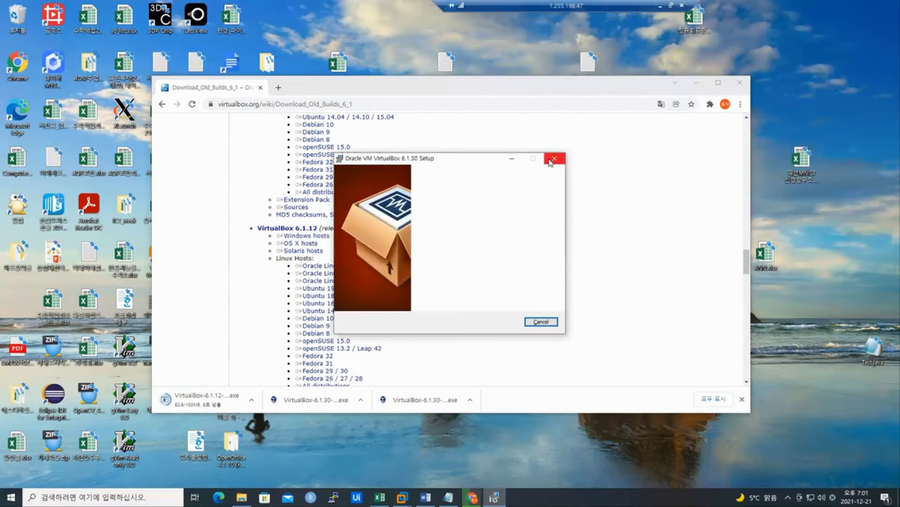
left_click(550, 162)
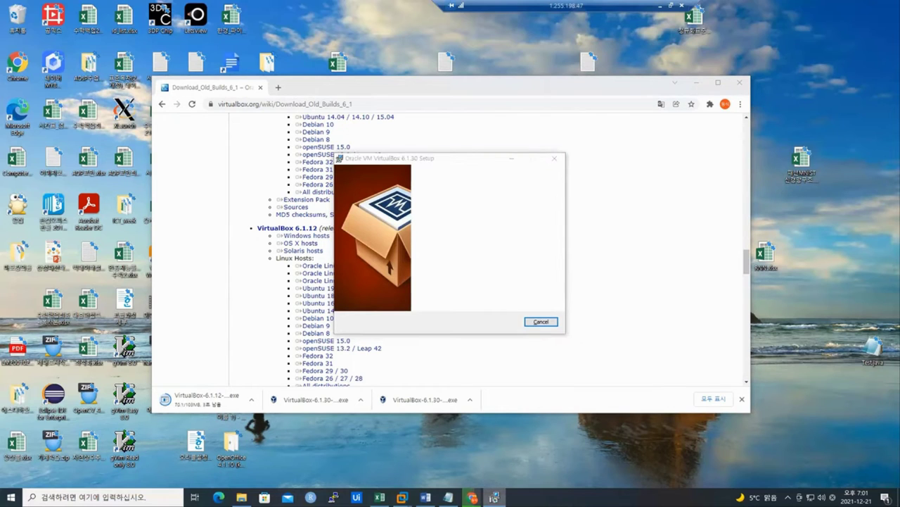
right_click(502, 485)
left_click(499, 461)
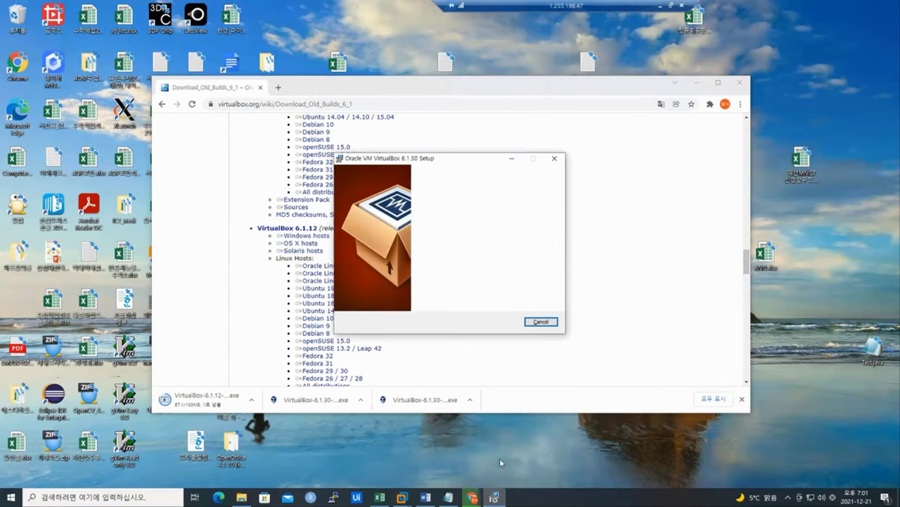
Step: End the VirtualBox (32-bit) task in the detailed view of Task Manager, close Task Manager and return to Chrome
right_click(552, 497)
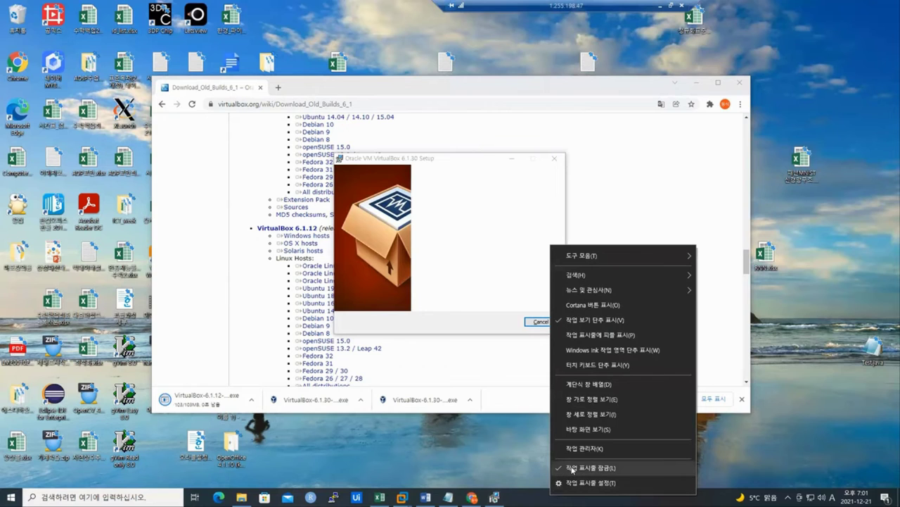
left_click(577, 450)
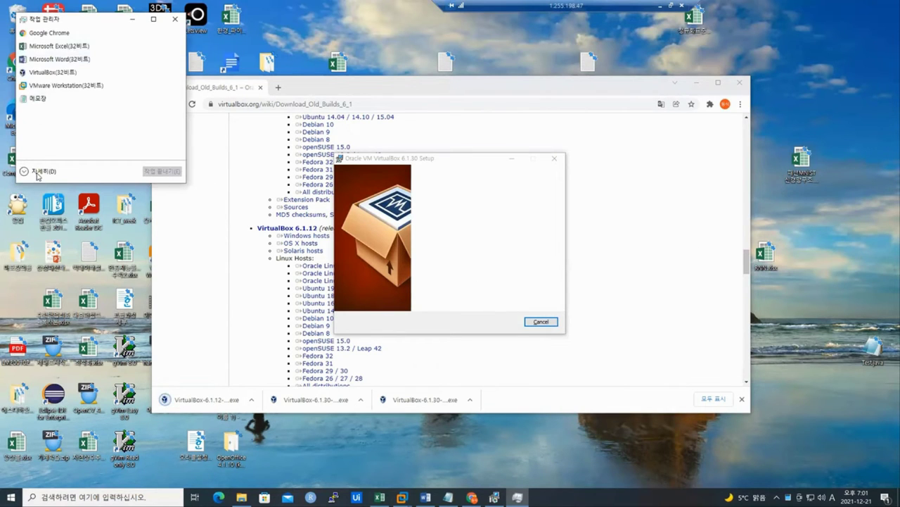
left_click(35, 171)
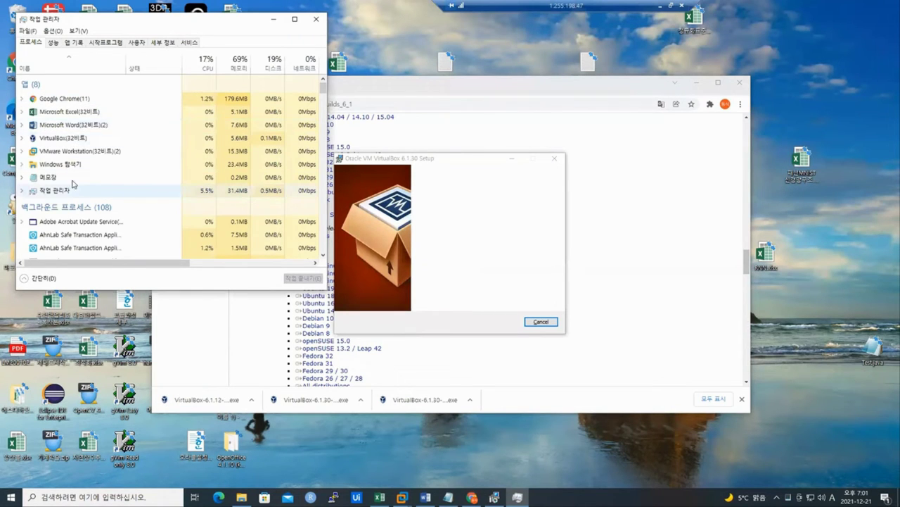
left_click(77, 139)
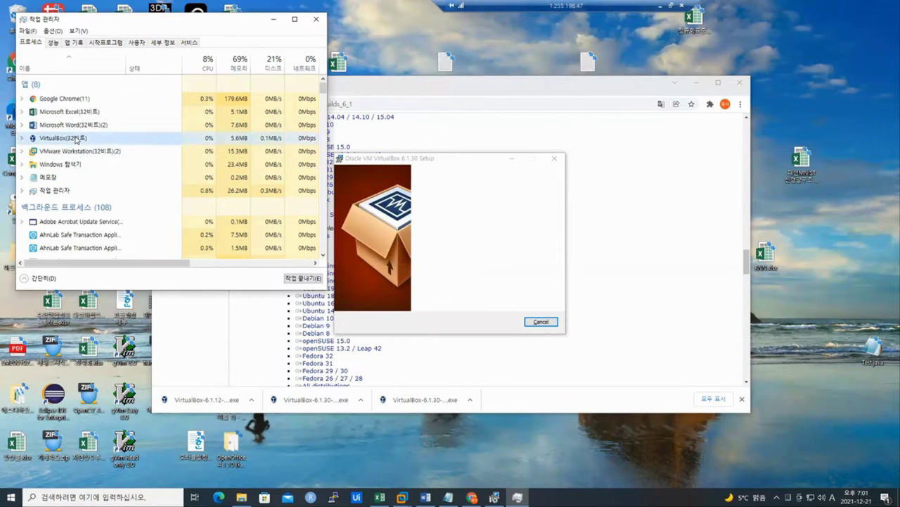
right_click(77, 138)
left_click(107, 153)
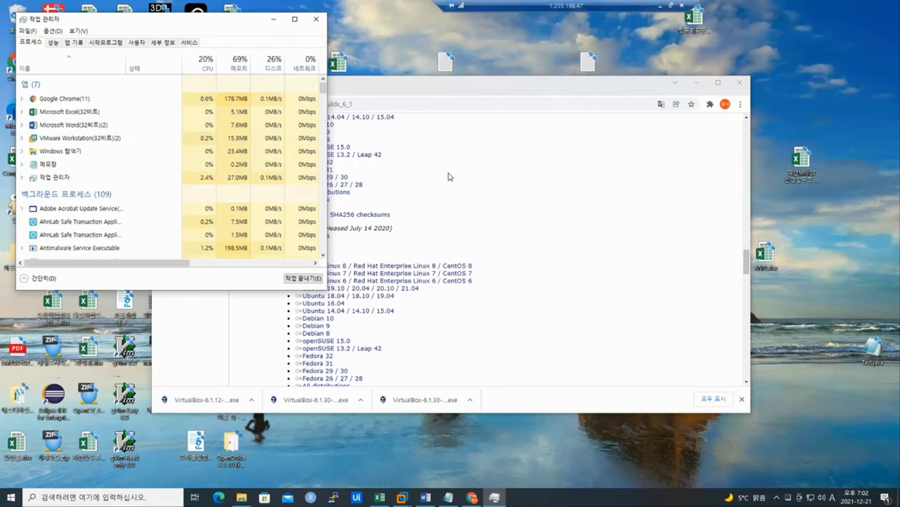
left_click(317, 19)
left_click(452, 154)
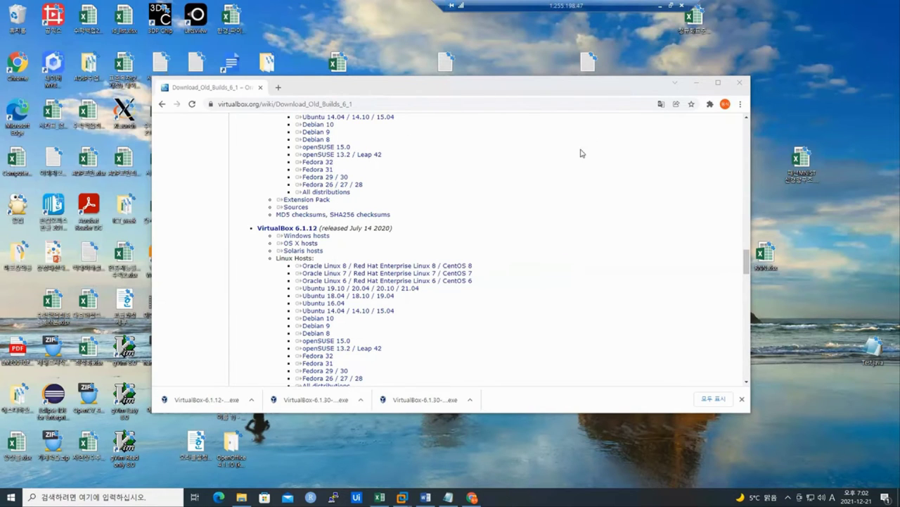
Step: Launch the downloaded VirtualBox 6.1.12 installer, closing Chrome, and install with default features, location and shortcuts, accepting the network interface reset
left_click(208, 399)
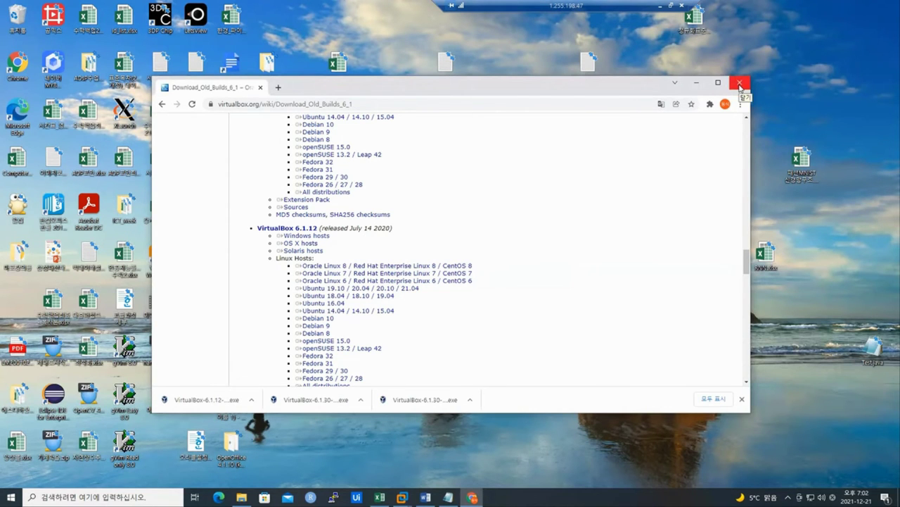
left_click(741, 85)
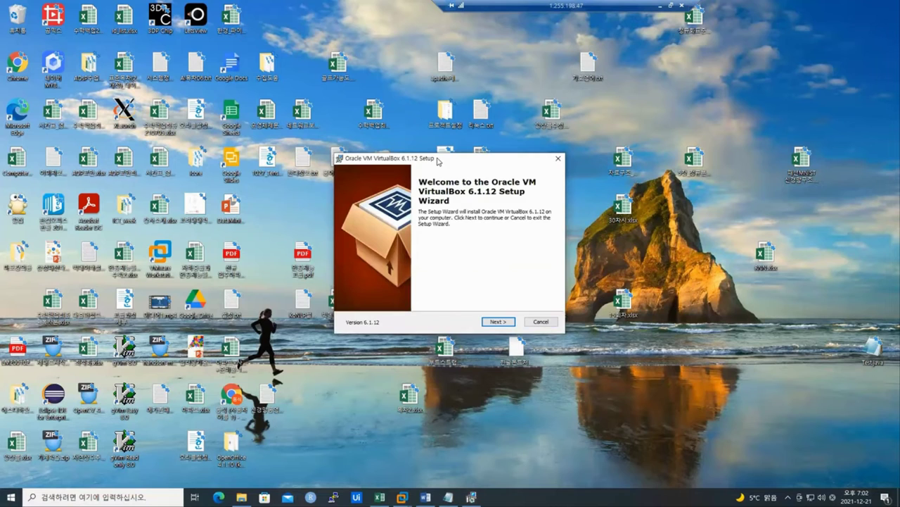
left_click(498, 322)
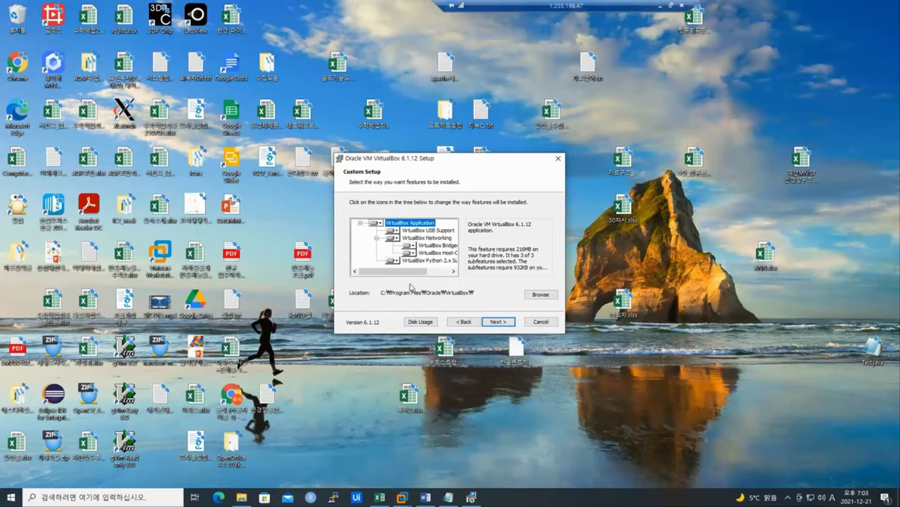
left_click(495, 322)
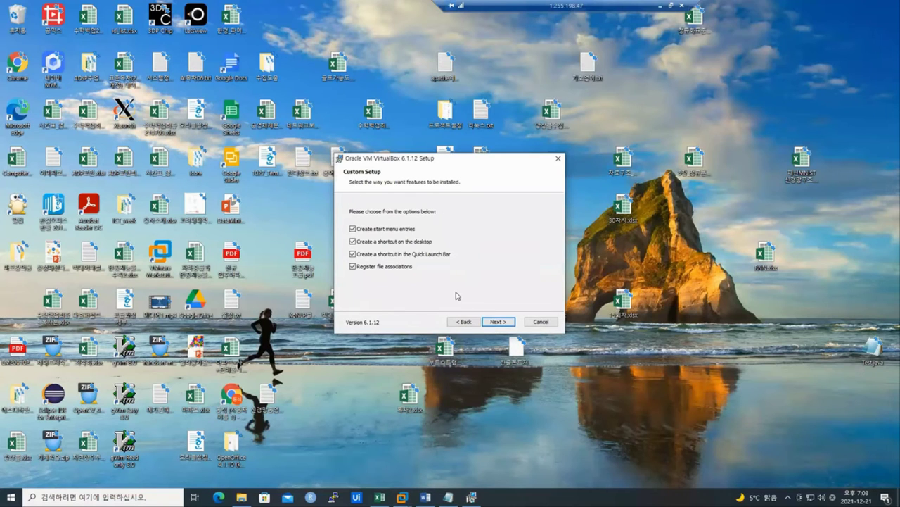
left_click(497, 323)
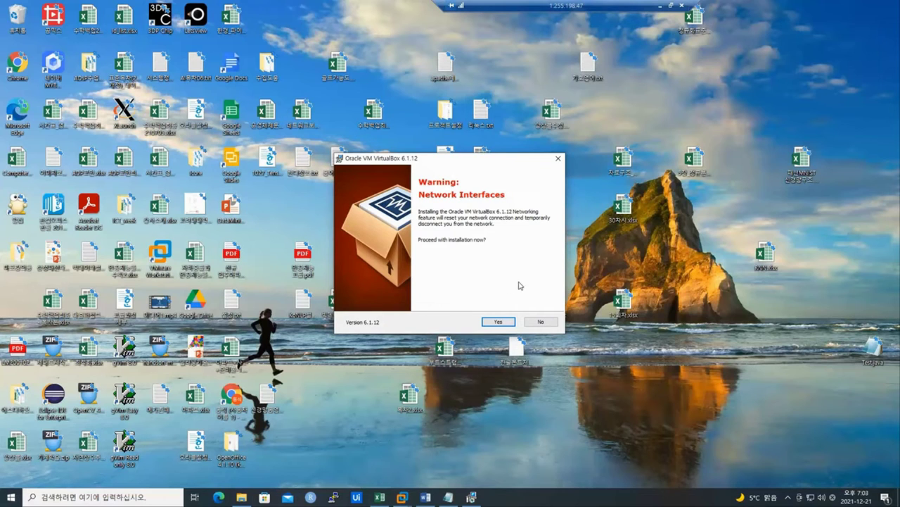
left_click(501, 323)
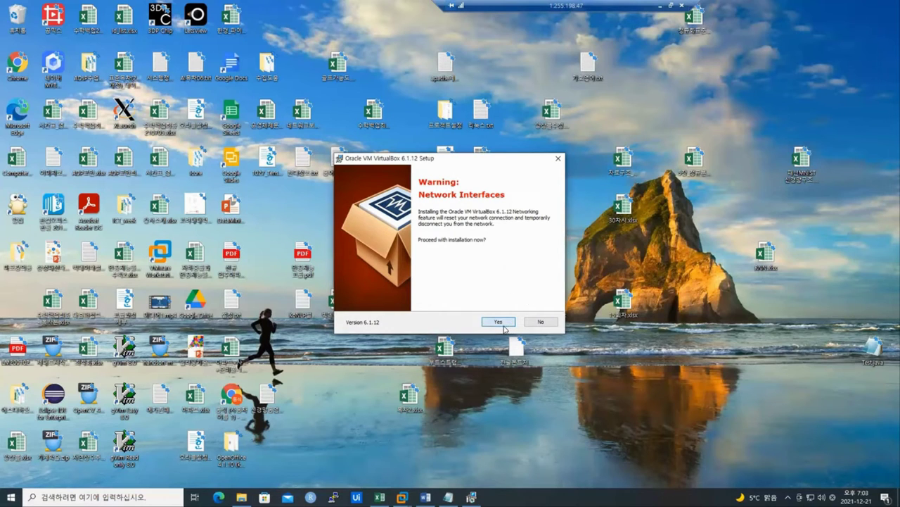
left_click(504, 323)
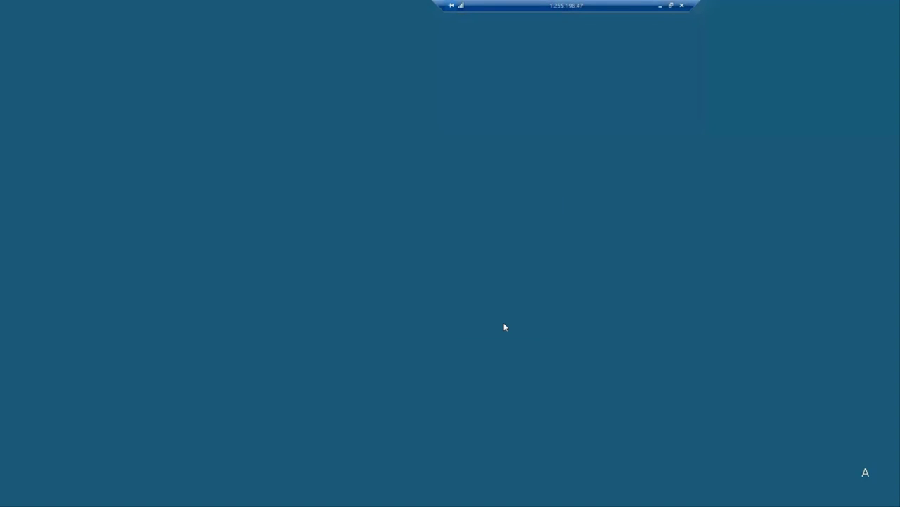
Step: Finish the VirtualBox 6.1.12 setup with the program starting after installation, and dismiss its new-version notice
left_click(430, 321)
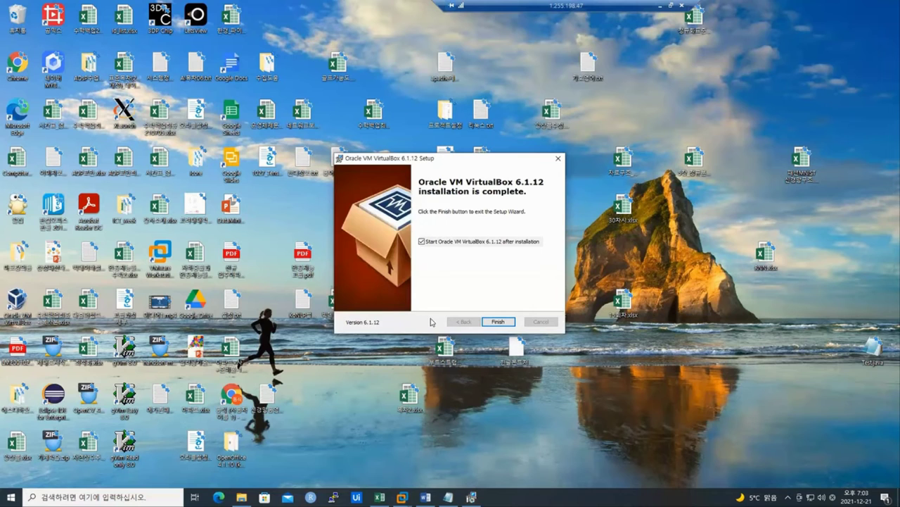
left_click(499, 322)
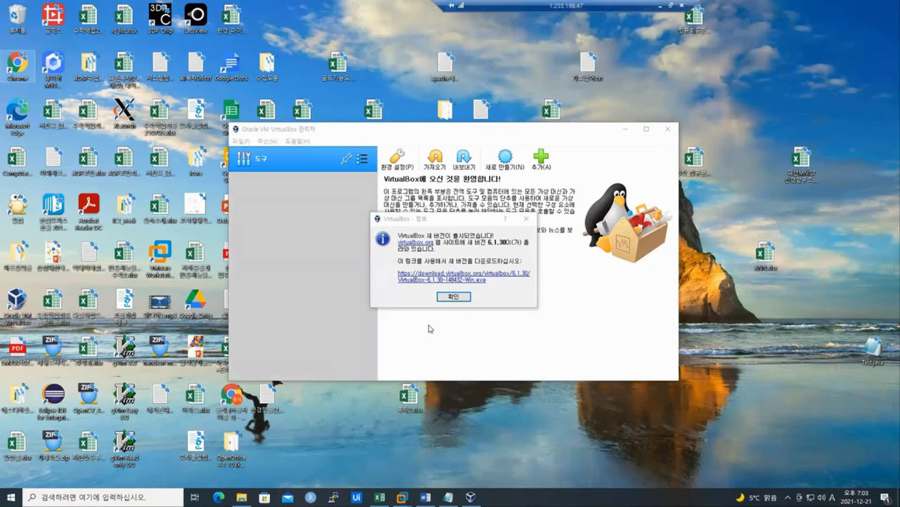
left_click(528, 220)
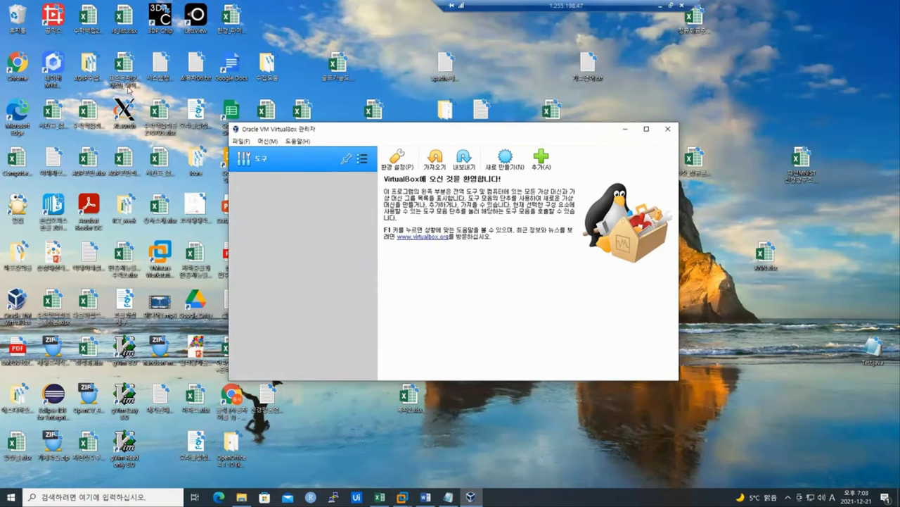
Step: Open Chrome, search Google for vagrant and maximize the browser window to view the results
double_click(18, 67)
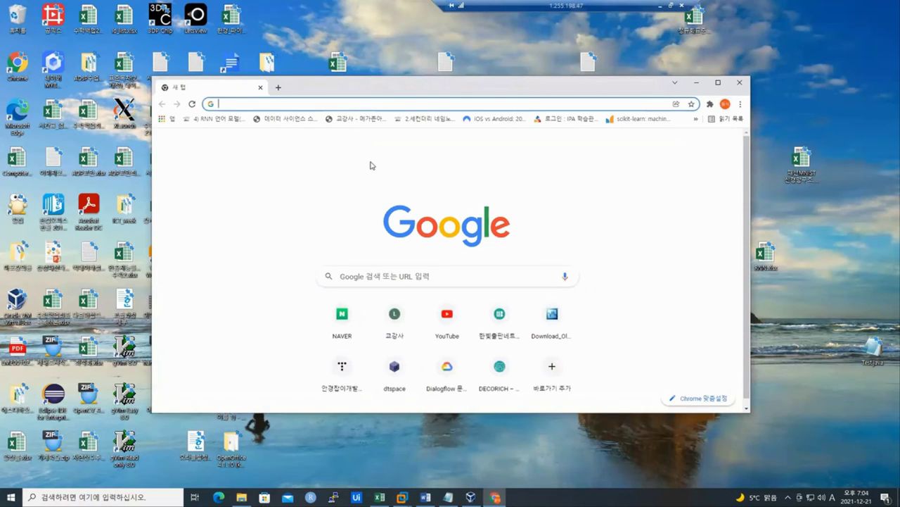
type("vagr")
key("BackSpace")
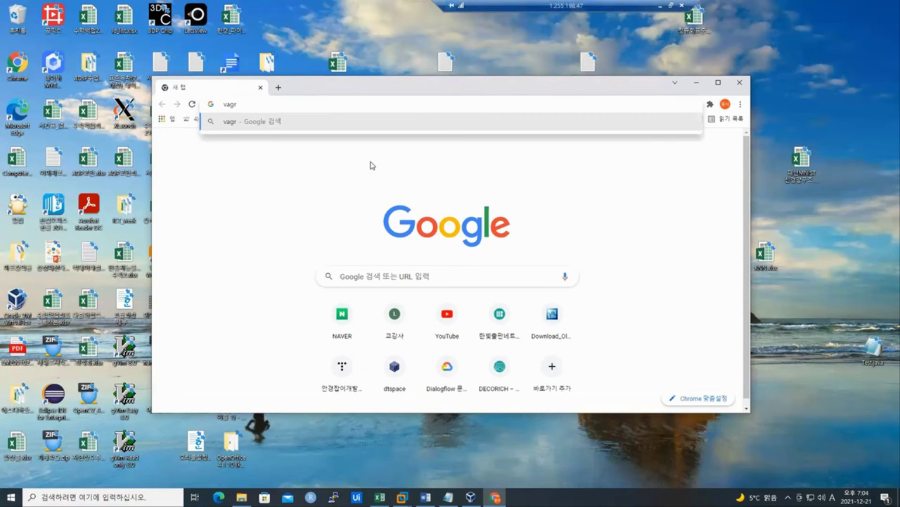
type("rant")
key("Return")
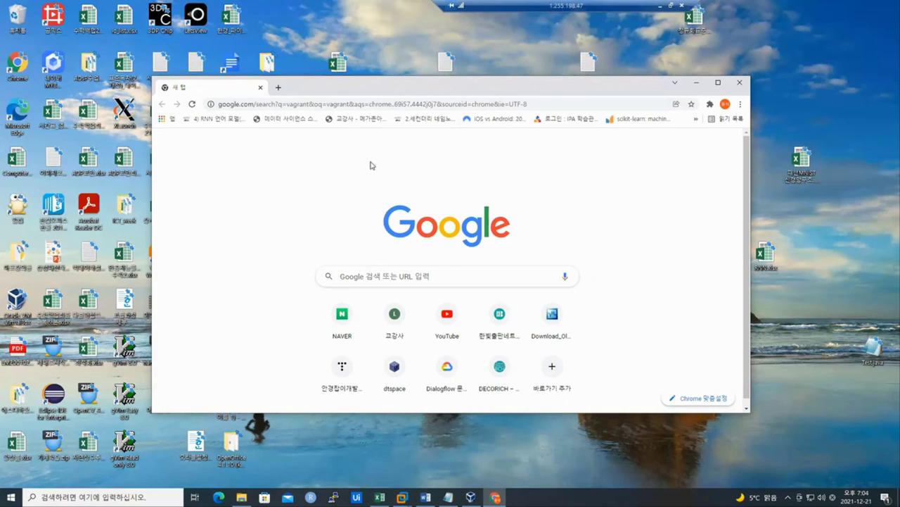
key("Return")
left_click(382, 104)
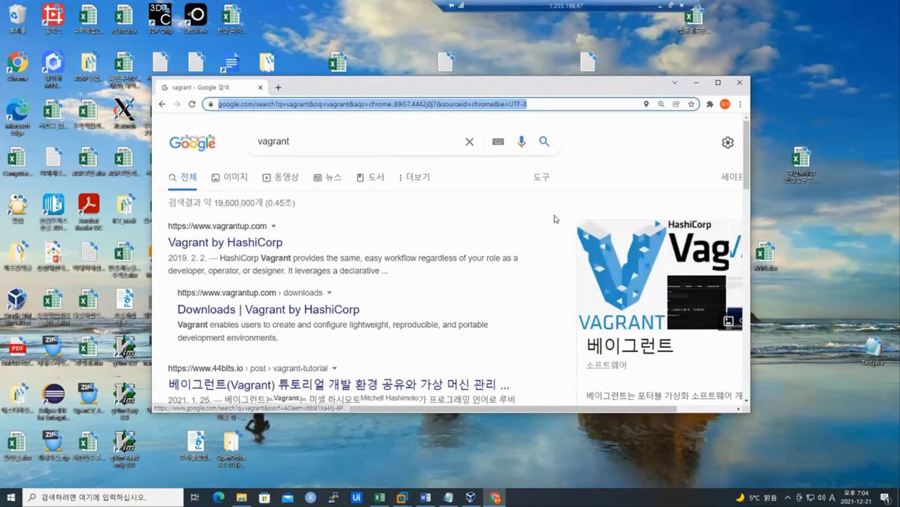
double_click(588, 90)
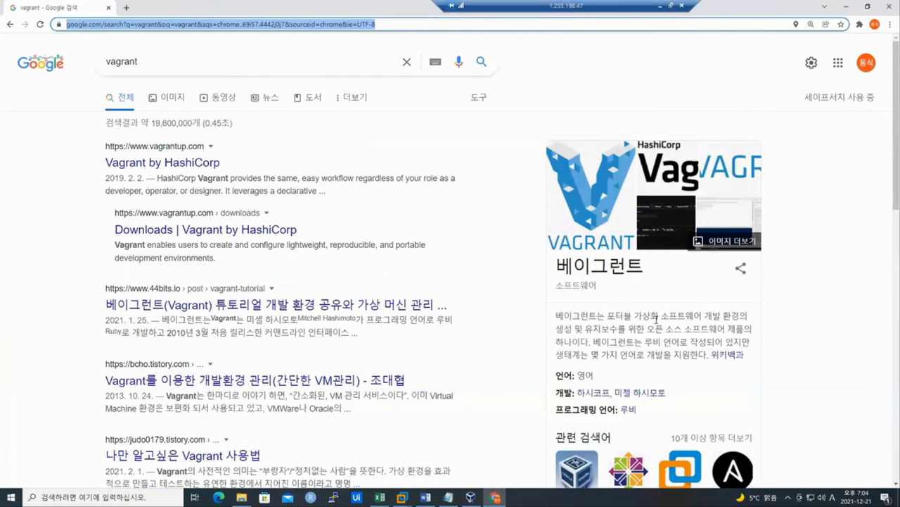
left_click_drag(656, 319, 593, 344)
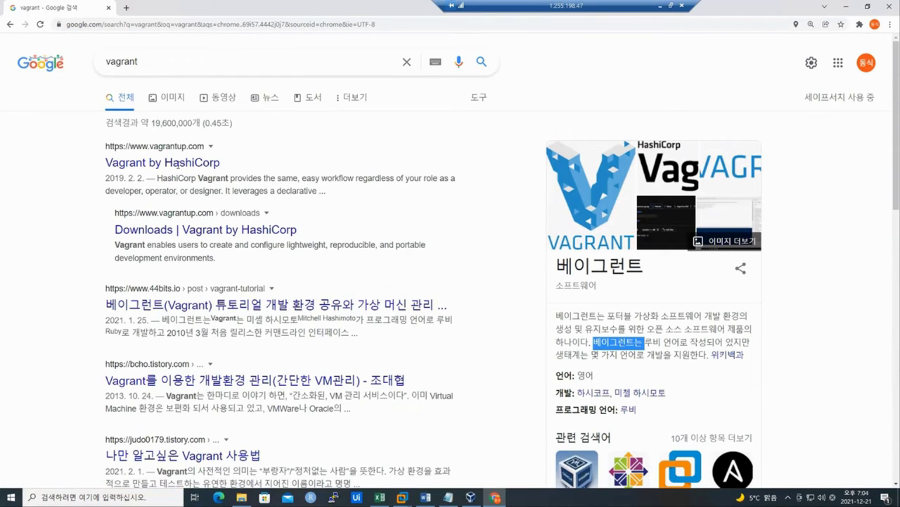
Step: Open the official Vagrant site, download the 64-bit Windows version of Vagrant 2.2.19 and restore the browser window's smaller size
left_click(163, 149)
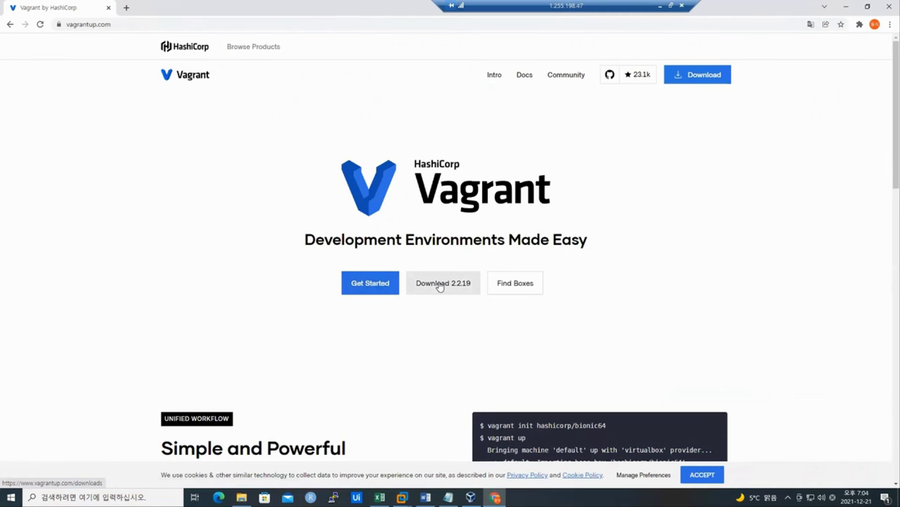
left_click(439, 285)
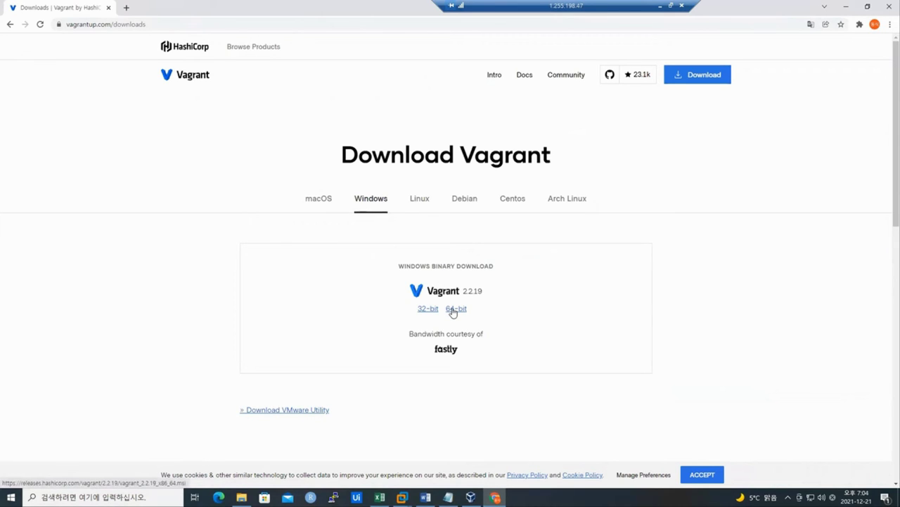
left_click(453, 309)
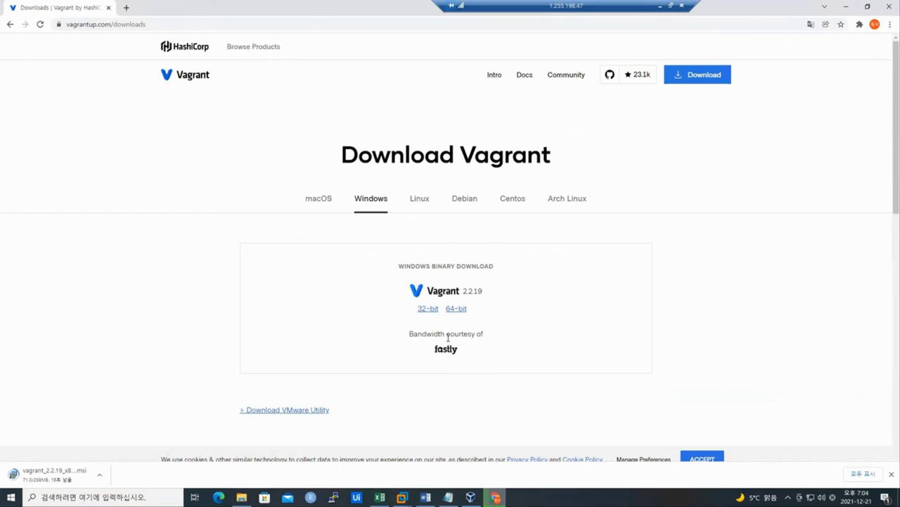
double_click(428, 14)
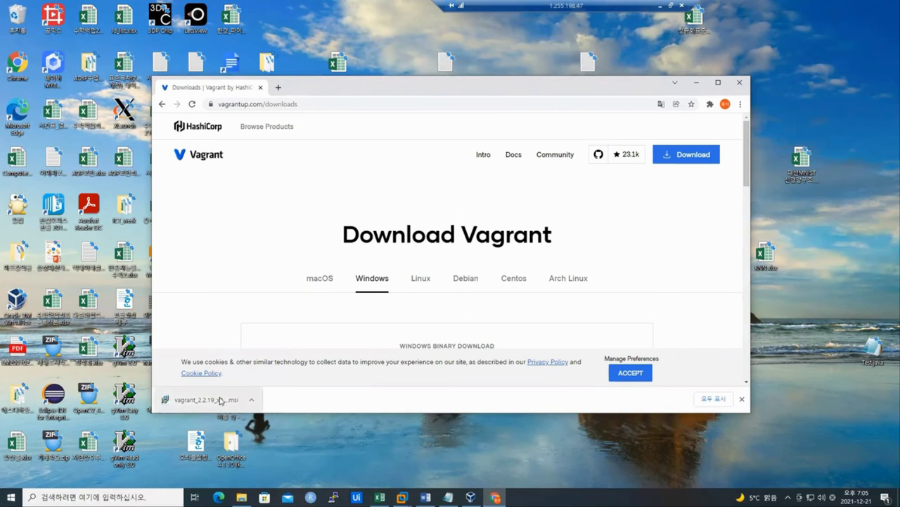
Step: Launch the downloaded Vagrant 2.2.19 installer and close Chrome and the VirtualBox Manager behind it
left_click(224, 399)
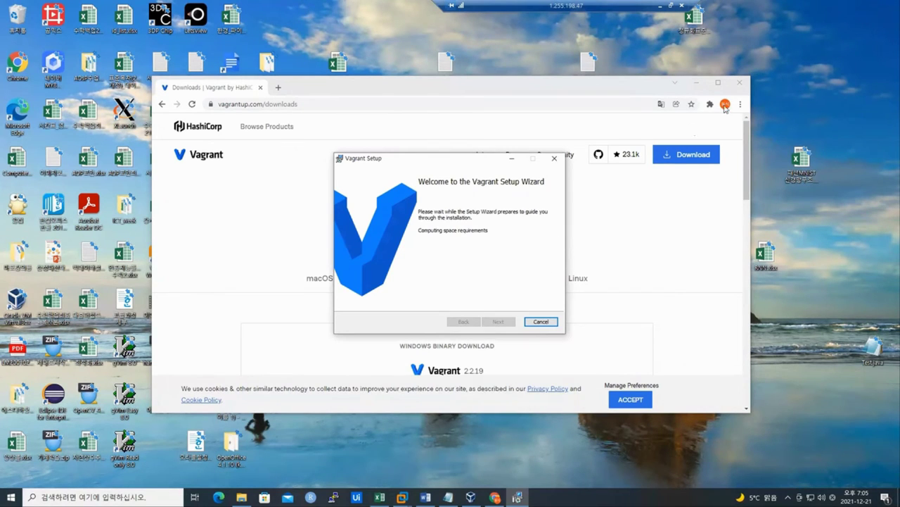
left_click(740, 87)
left_click(740, 85)
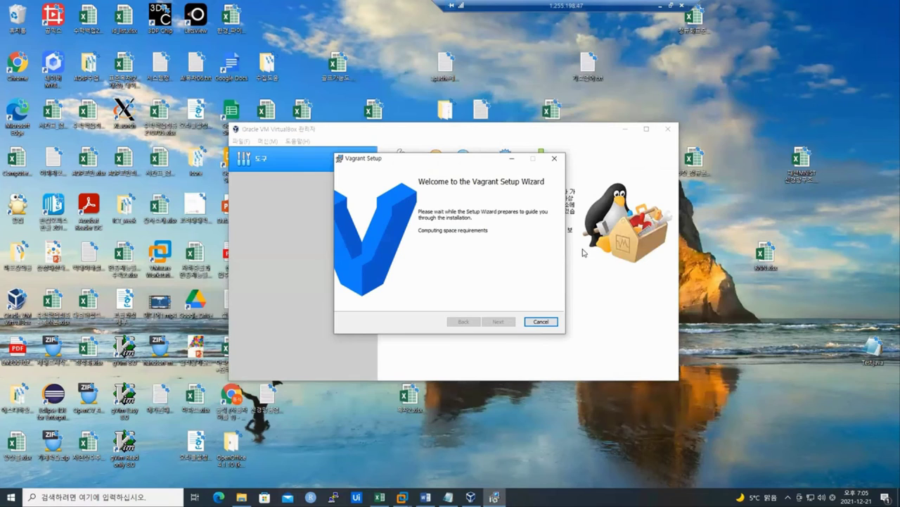
left_click(667, 132)
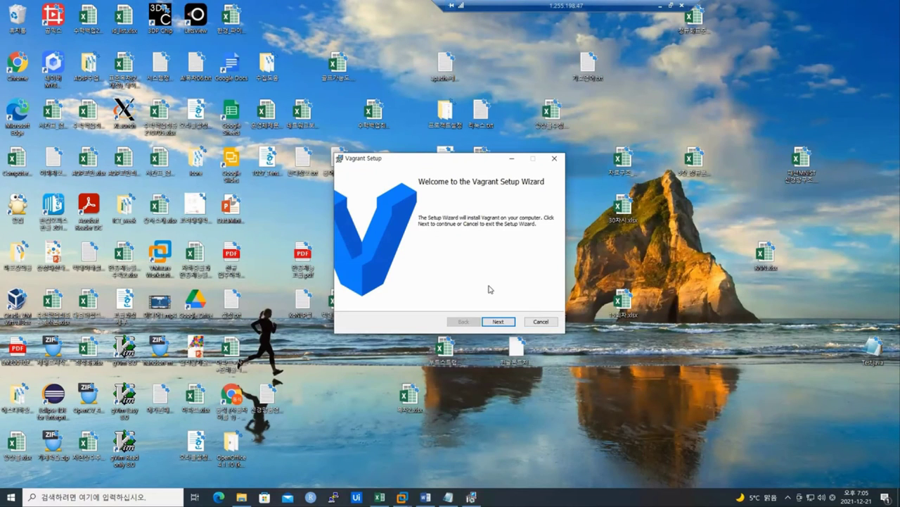
Step: Accept the Vagrant license agreement, keep the default destination folder and start the installation, allowing it to make changes to the device
left_click(498, 321)
left_click(434, 303)
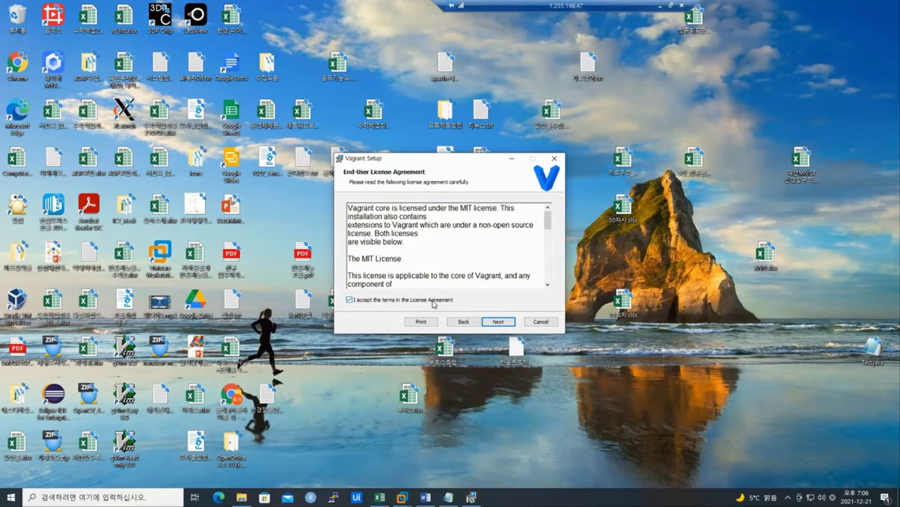
left_click(498, 323)
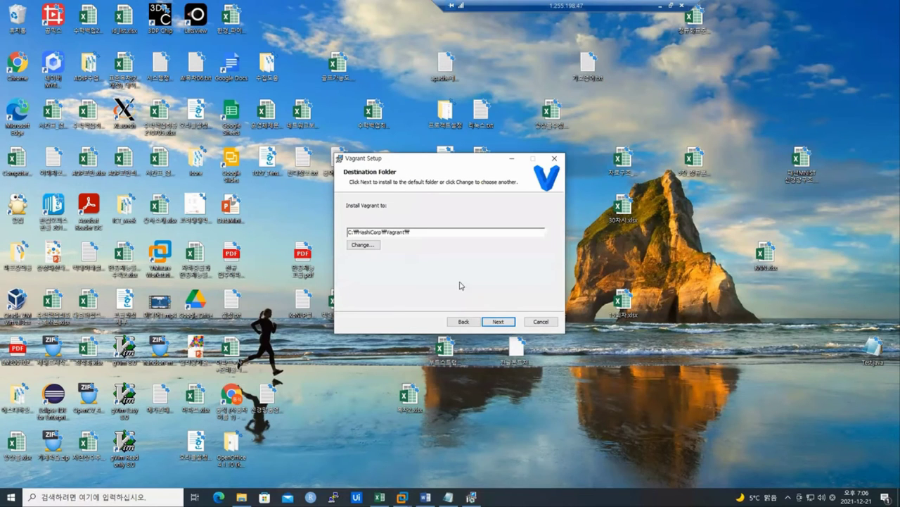
left_click(504, 323)
left_click(504, 323)
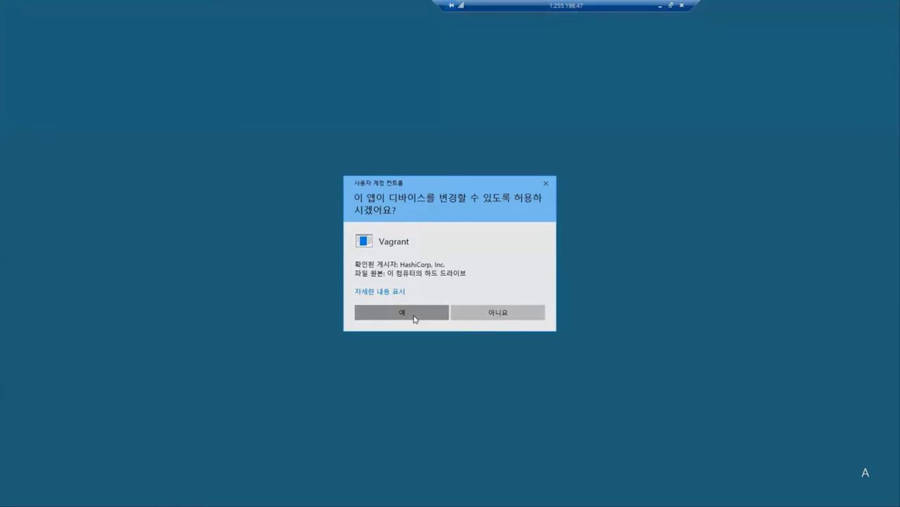
left_click(415, 317)
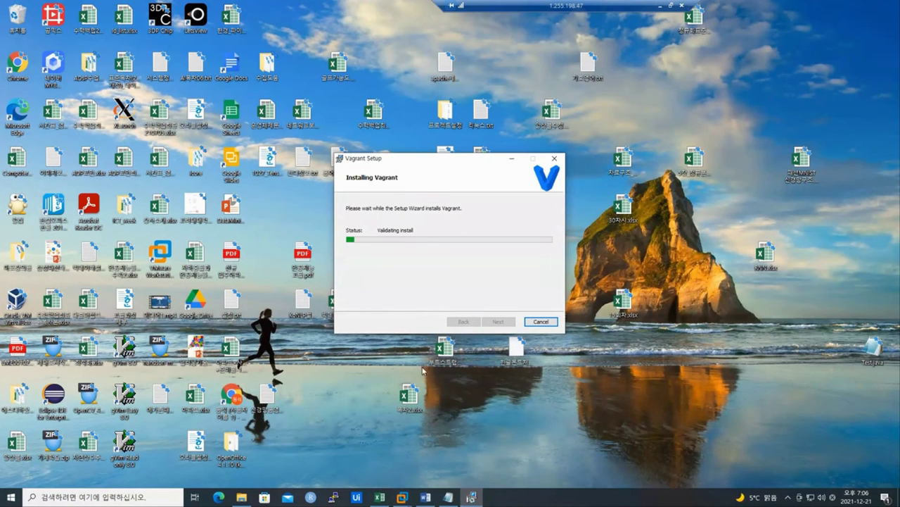
Step: Switch to VMware Workstation, power off the CentOS 8 64-bit virtual machine and close the program
mouse_move(471, 497)
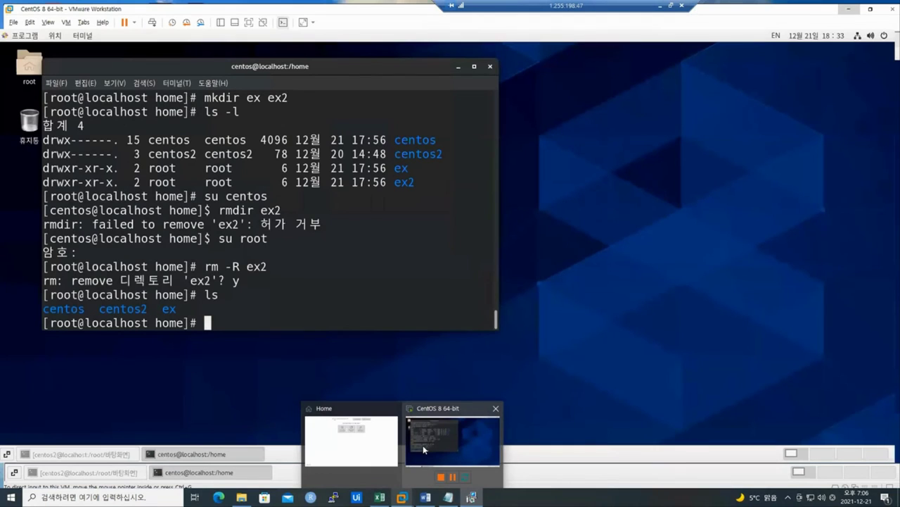
left_click(422, 444)
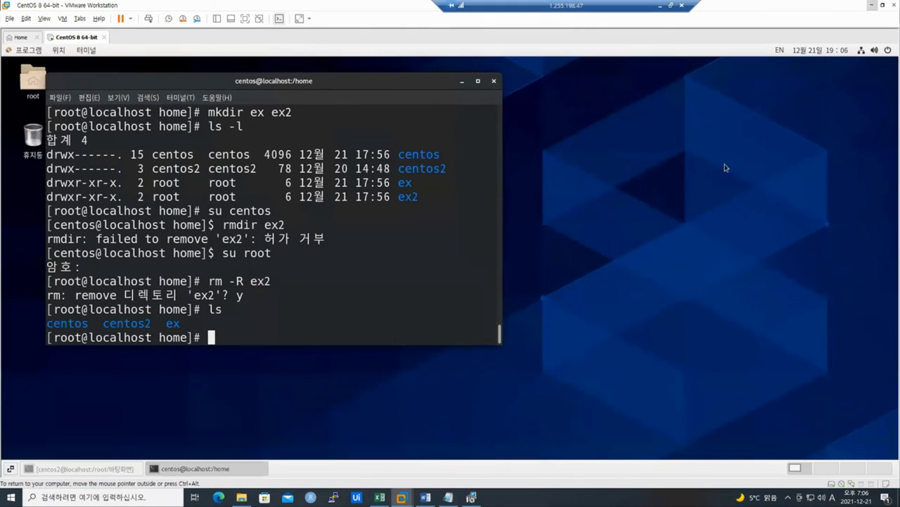
double_click(823, 8)
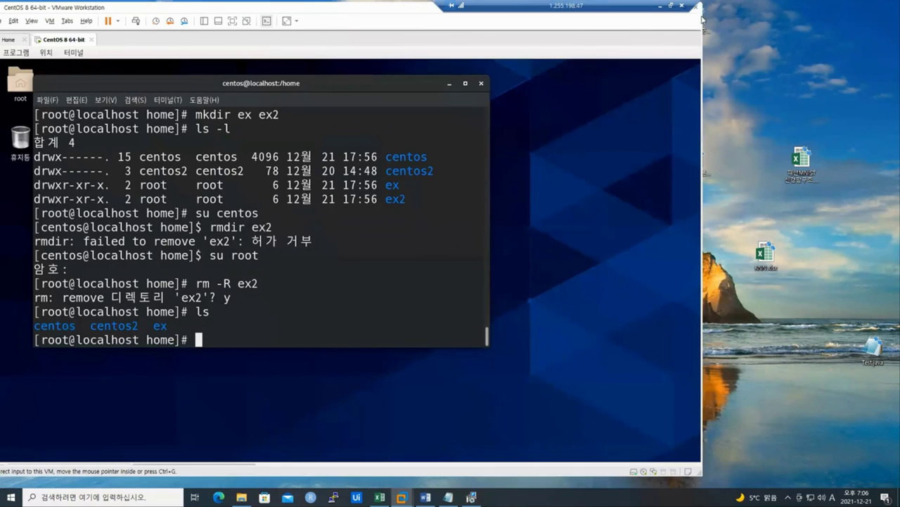
left_click(695, 7)
left_click(330, 259)
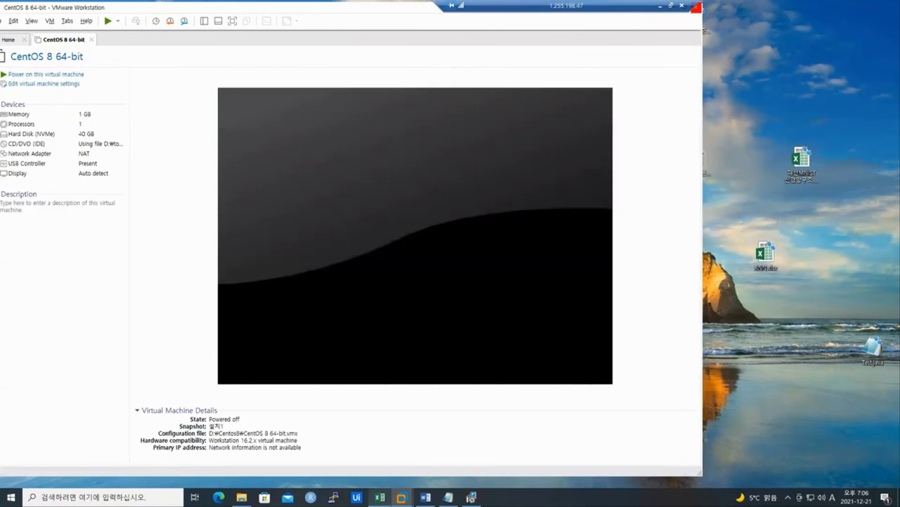
left_click(695, 7)
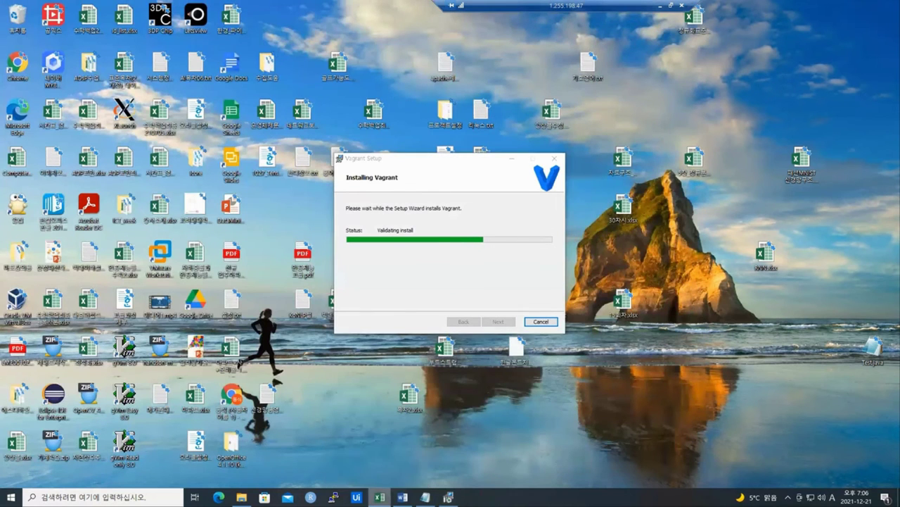
Step: Close Excel, saving the changes to id_list.xlsx, and close Word
right_click(379, 496)
left_click(379, 479)
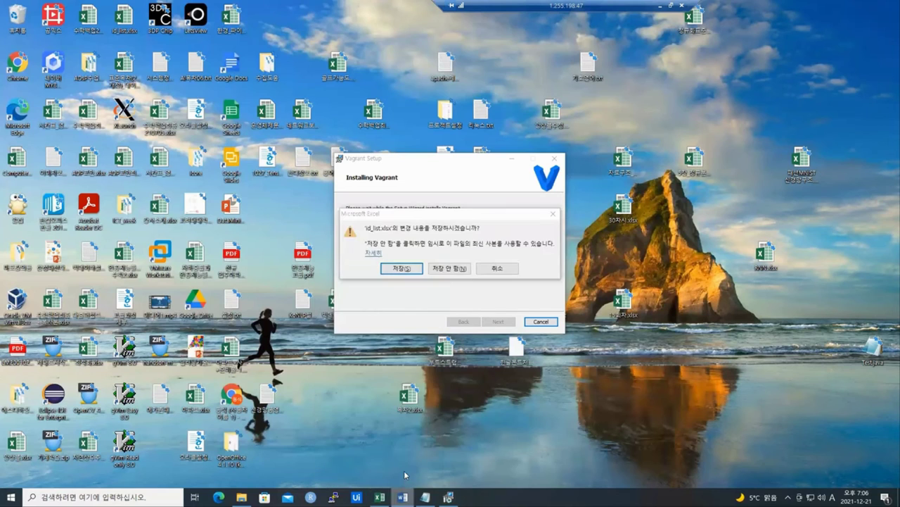
right_click(402, 497)
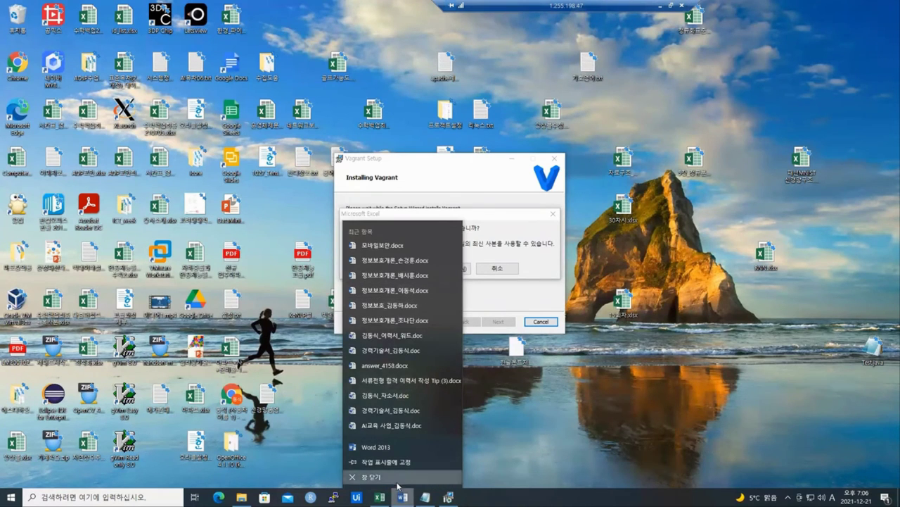
left_click(402, 270)
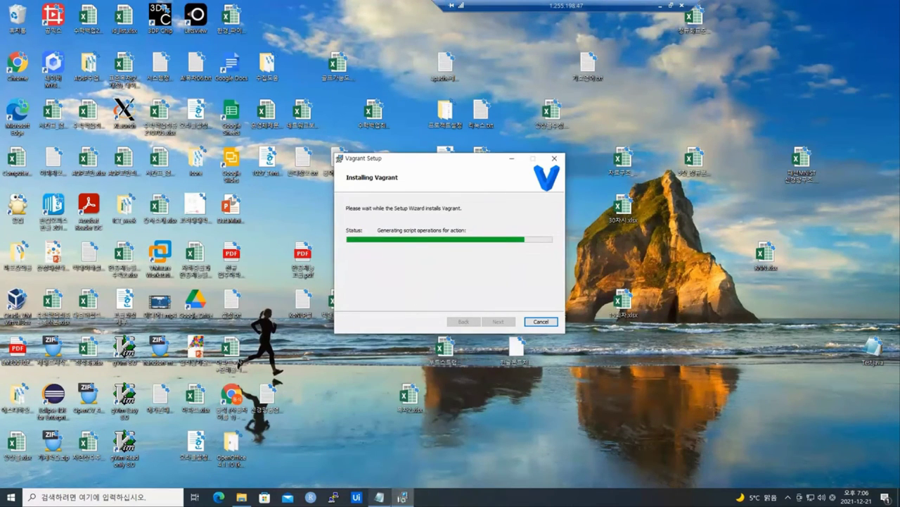
Step: Close Notepad without saving the untitled document
right_click(379, 496)
left_click(357, 485)
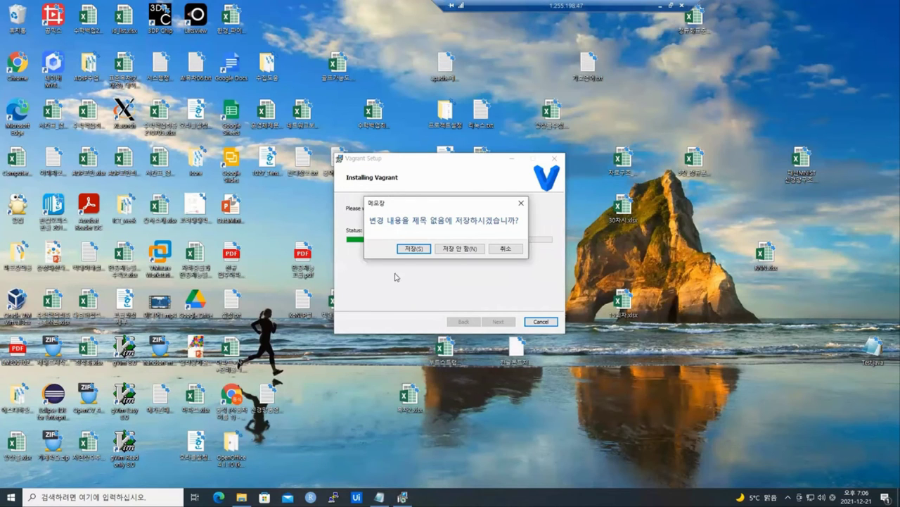
left_click(443, 250)
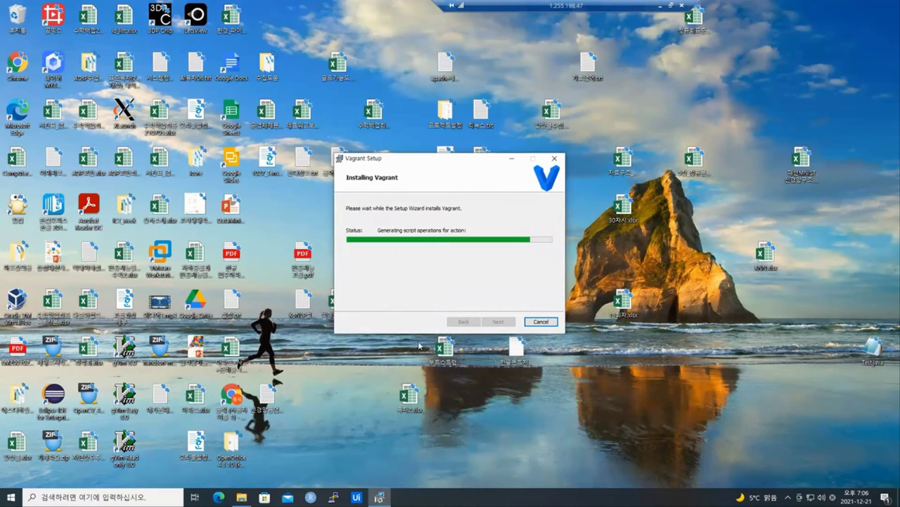
Step: Close File Explorer and exit the Vagrant setup wizard once the installation completes
right_click(241, 496)
left_click(252, 477)
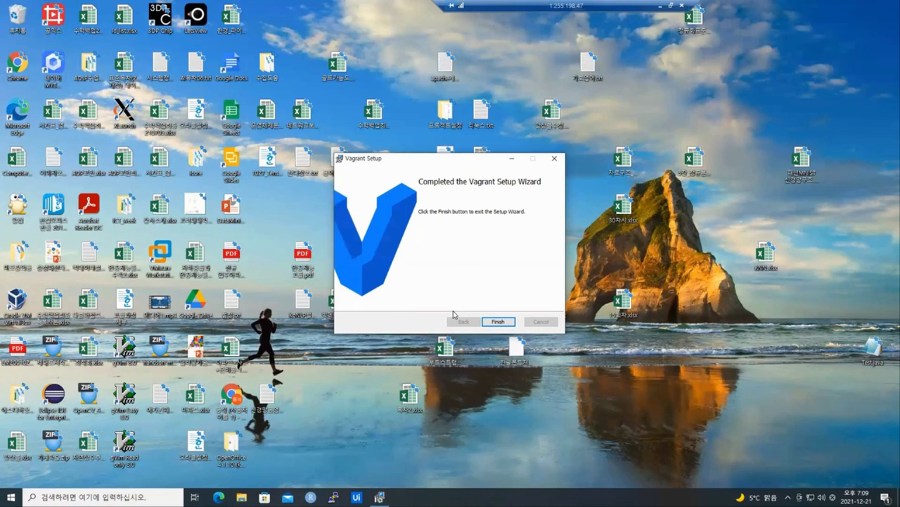
left_click(498, 322)
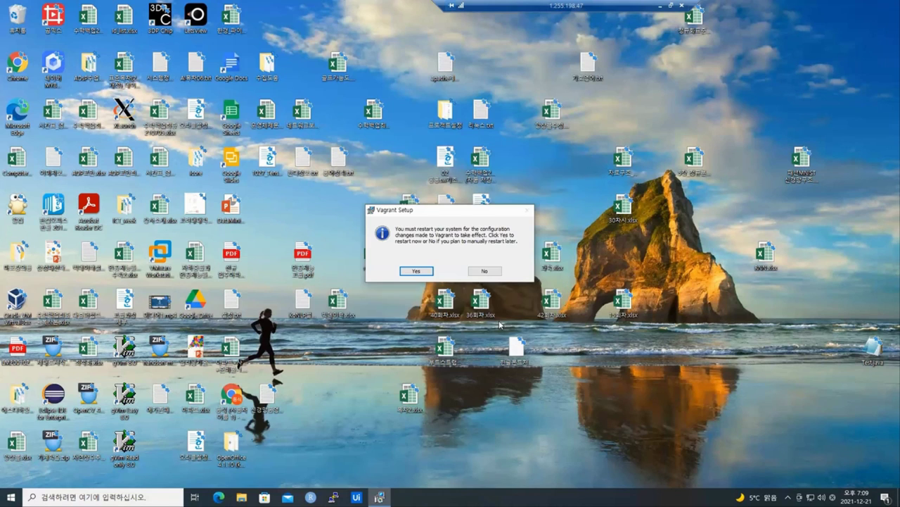